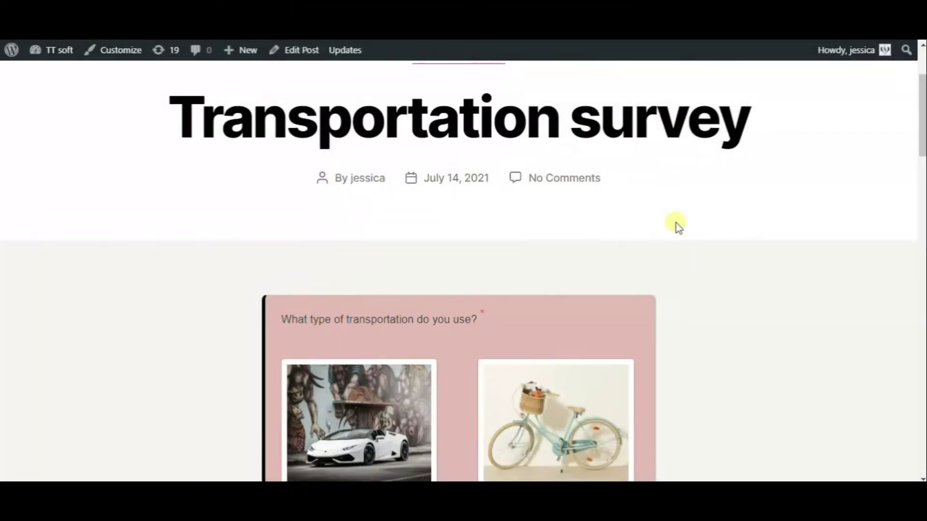
Answer Car, then Sedan, then 'It is comfortable' on the first three survey questions
scroll(676, 223, "down", 3)
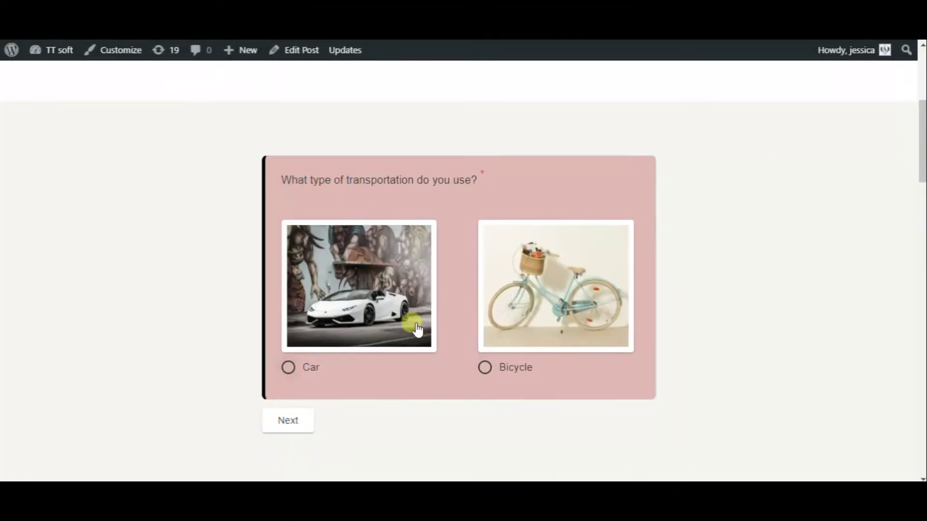
left_click(292, 370)
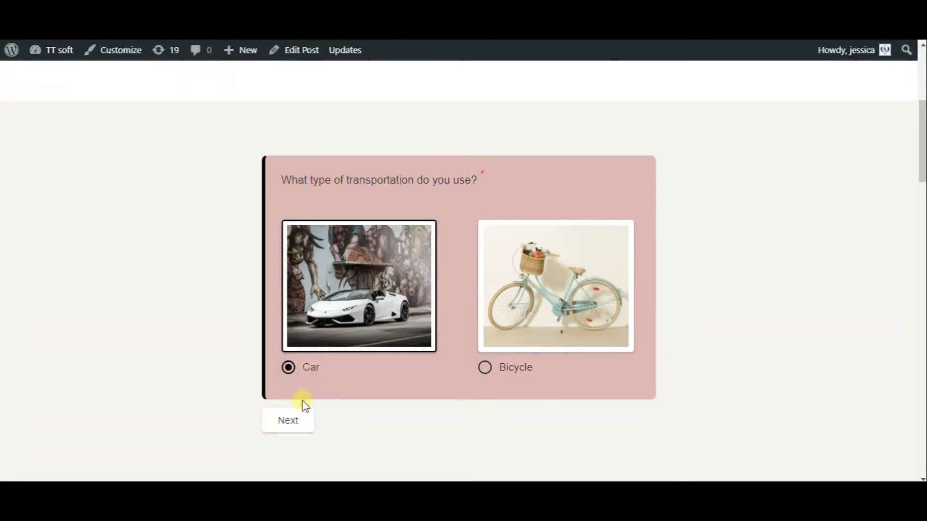
left_click(302, 417)
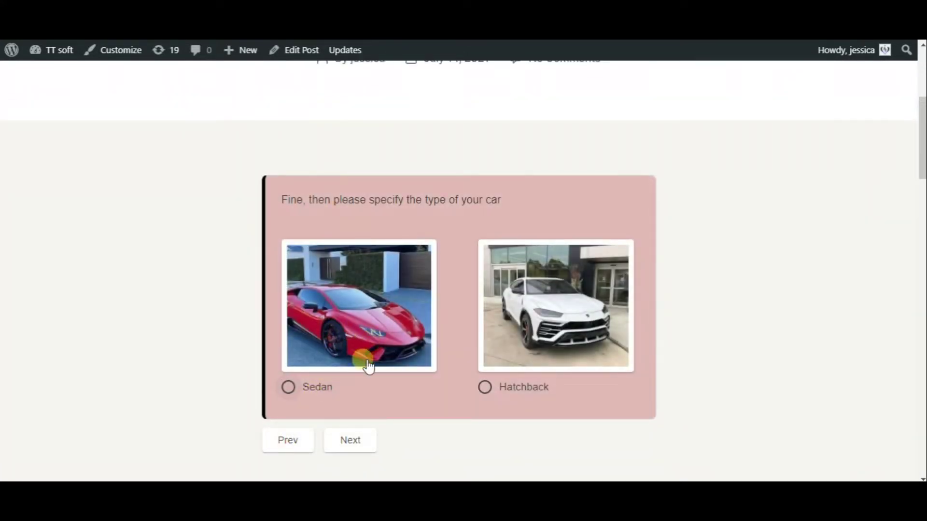
left_click(306, 395)
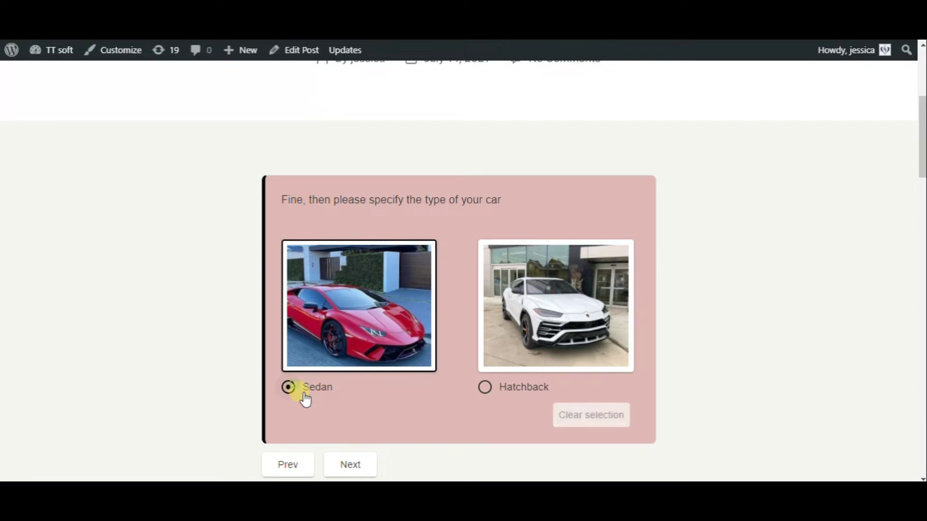
left_click(354, 464)
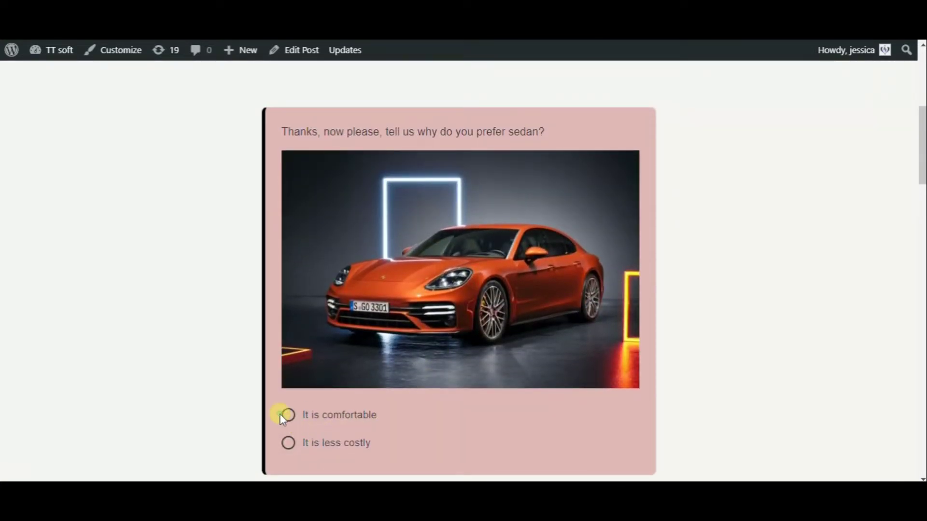
left_click(292, 416)
scroll(338, 411, "down", 3)
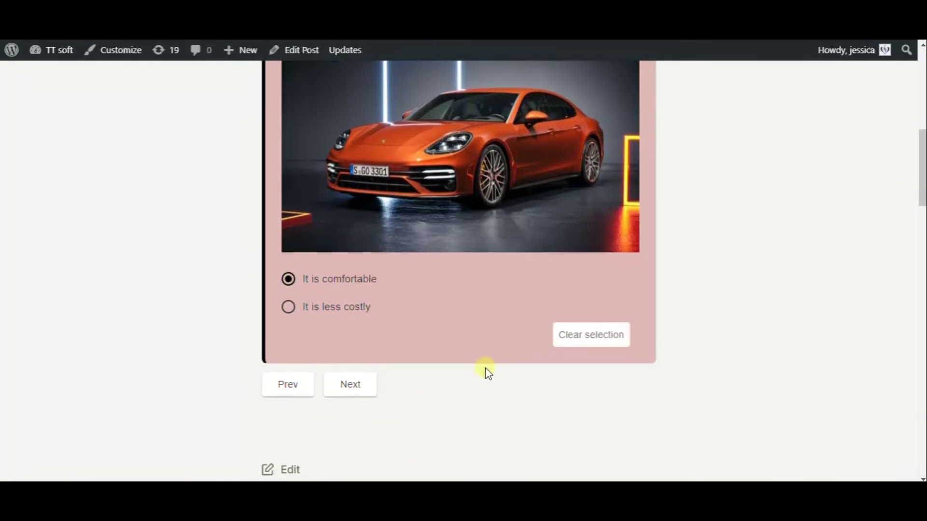
left_click(354, 384)
Answer 'less than 1 hour' daily, finish the survey, and restart it from the beginning
scroll(370, 371, "down", 3)
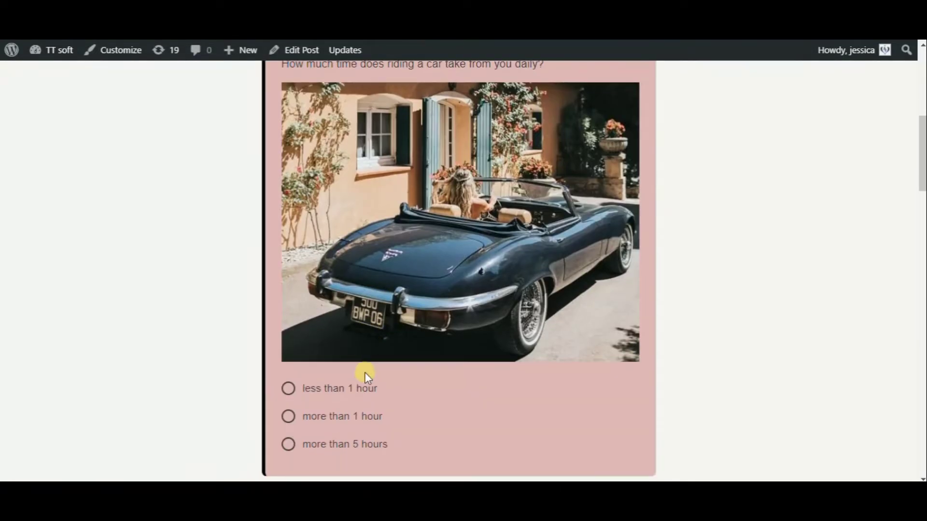
left_click(298, 394)
scroll(332, 383, "down", 2)
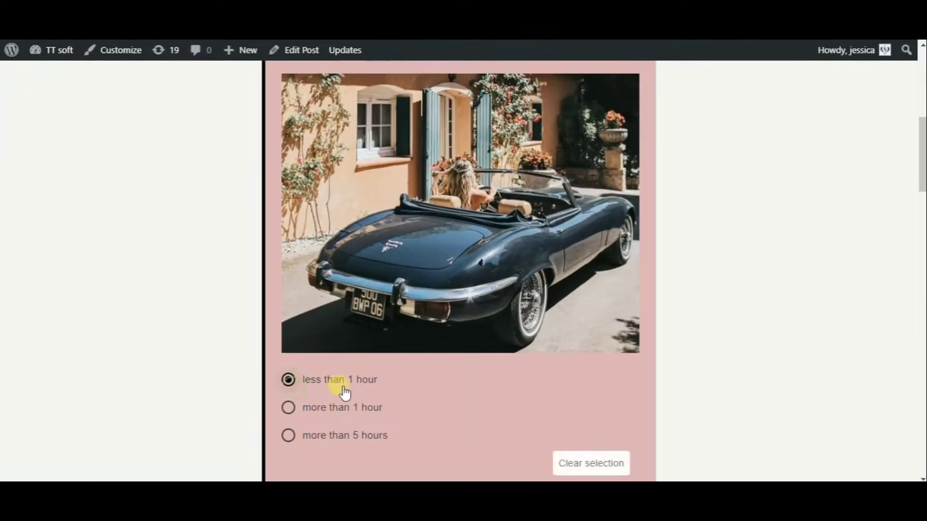
left_click(363, 457)
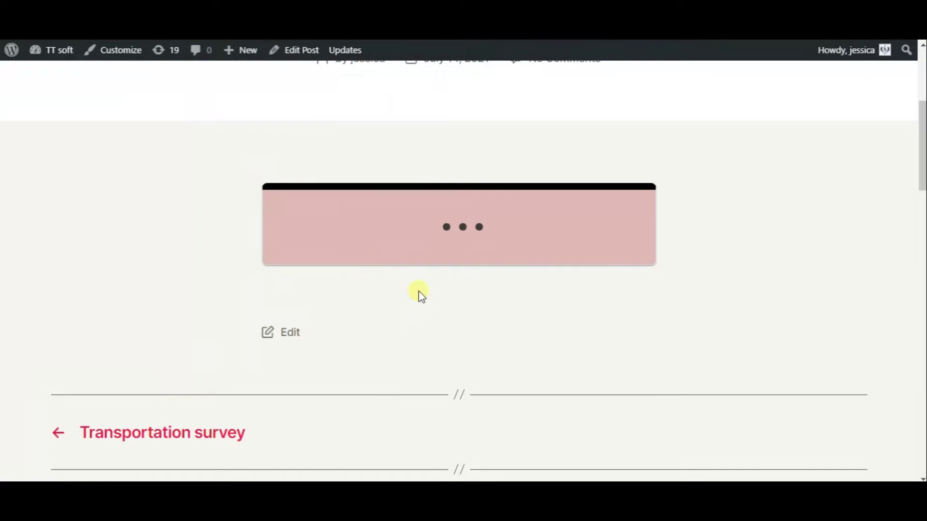
left_click(319, 256)
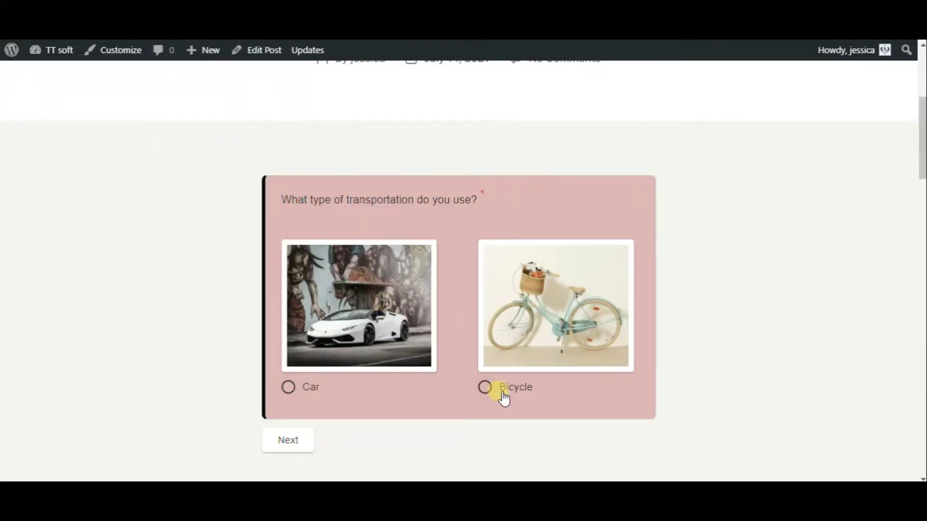
Answer Bicycle, 'It does not require any expenses' and 'More than 1 hour', then submit
left_click(499, 398)
left_click(288, 440)
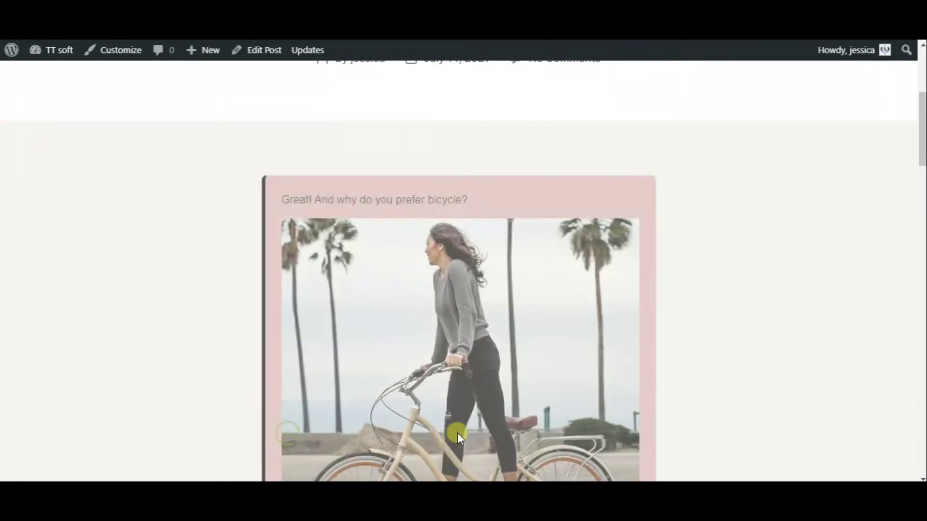
scroll(457, 433, "down", 5)
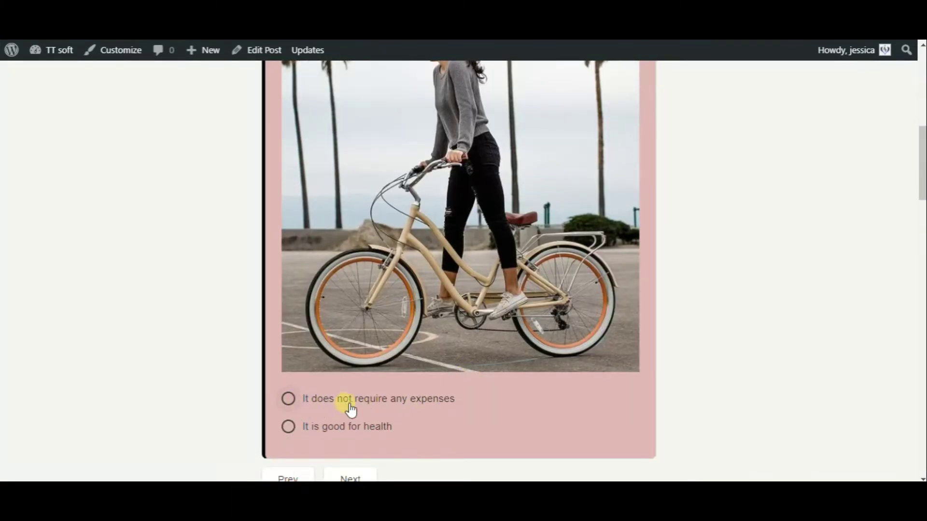
left_click(287, 406)
scroll(410, 442, "down", 4)
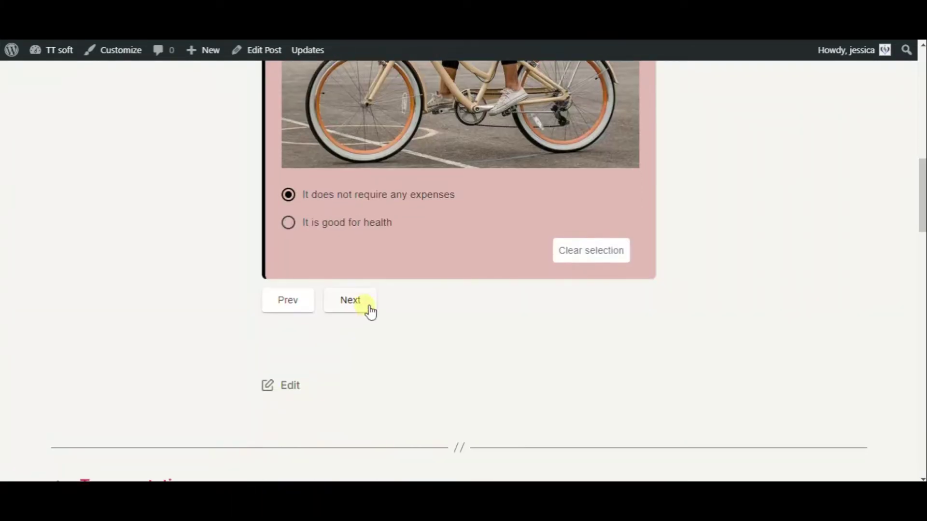
left_click(350, 301)
scroll(415, 339, "down", 2)
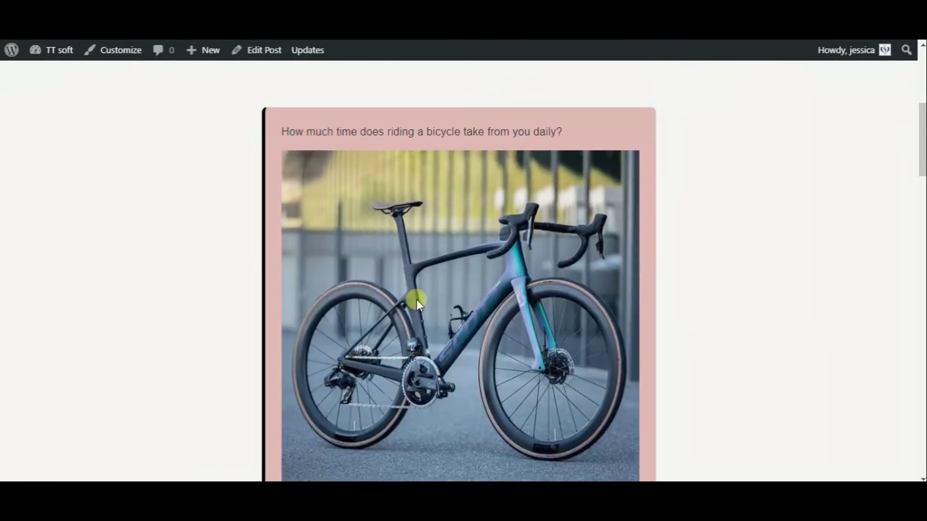
scroll(416, 301, "down", 3)
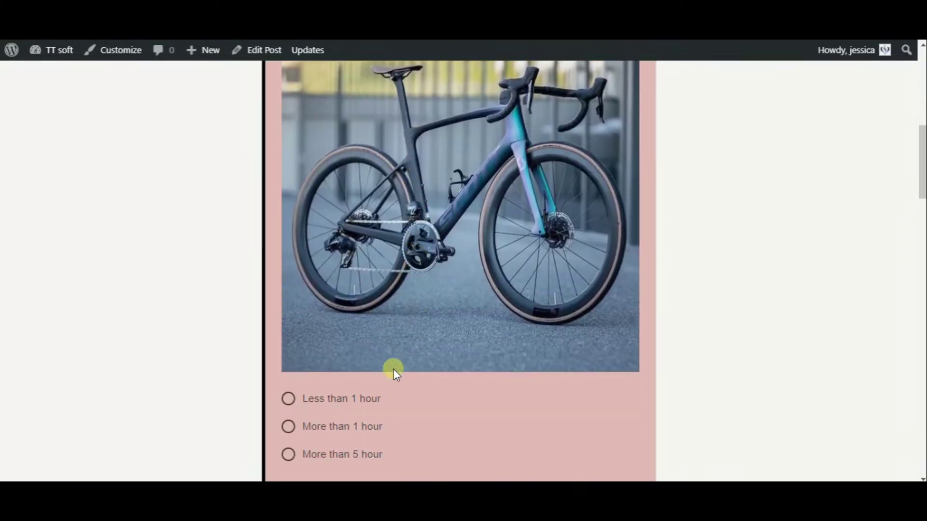
left_click(288, 426)
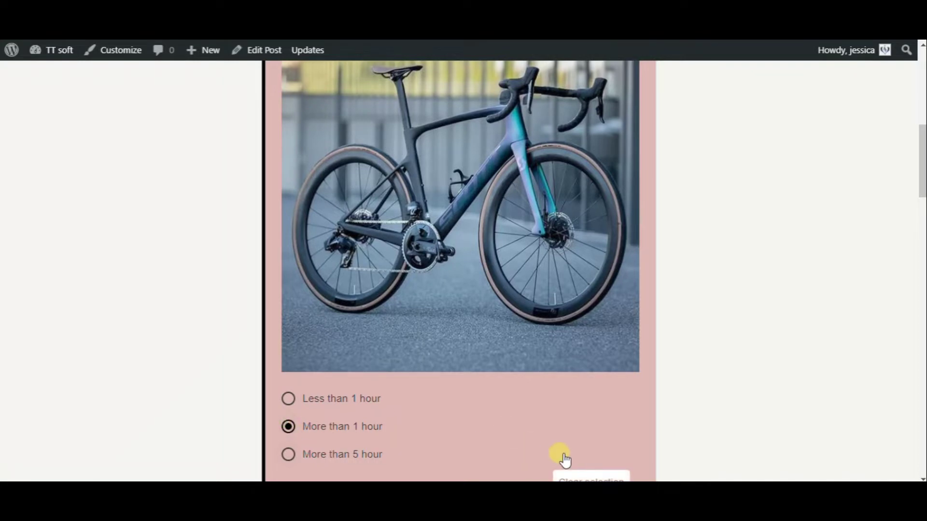
scroll(402, 430, "down", 2)
left_click(349, 463)
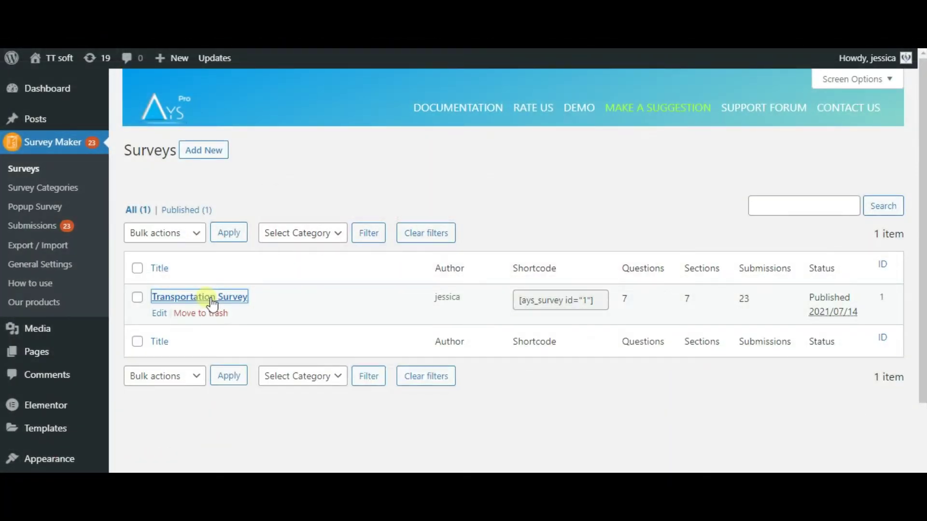
Open Transportation Survey for editing, check the question's Logic jump option, and browse its sections
left_click(212, 297)
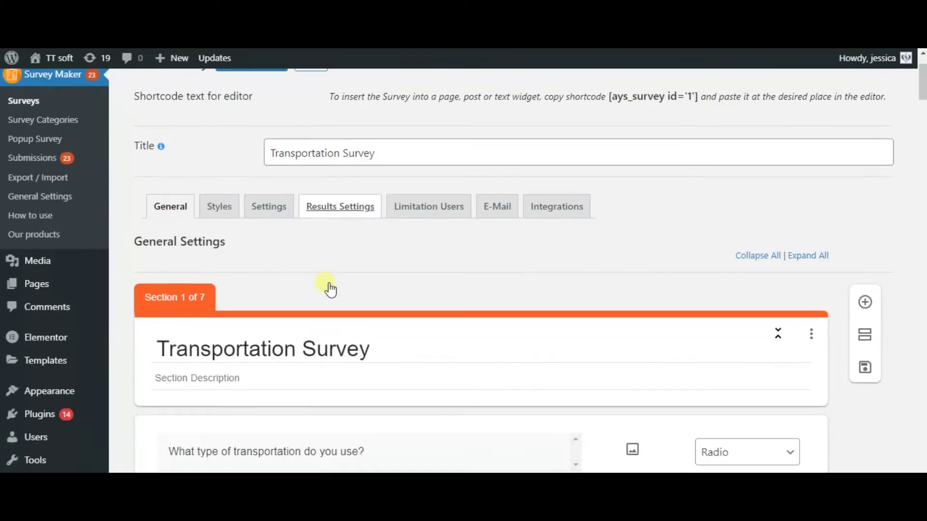
scroll(327, 289, "down", 5)
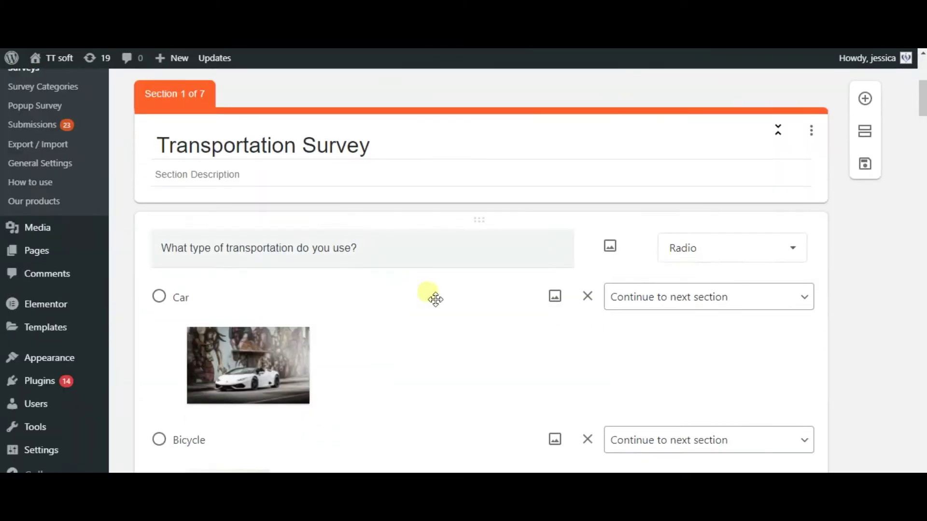
scroll(435, 300, "down", 1)
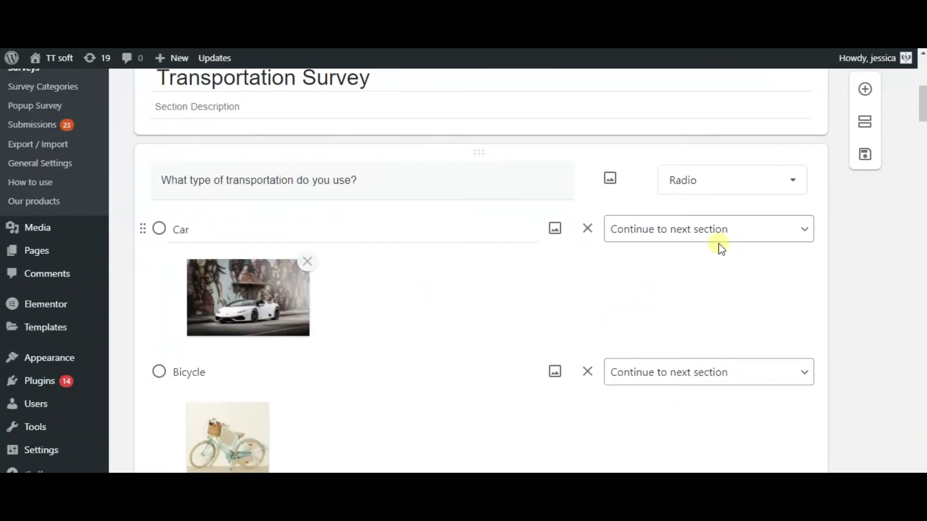
scroll(710, 257, "down", 4)
left_click(795, 376)
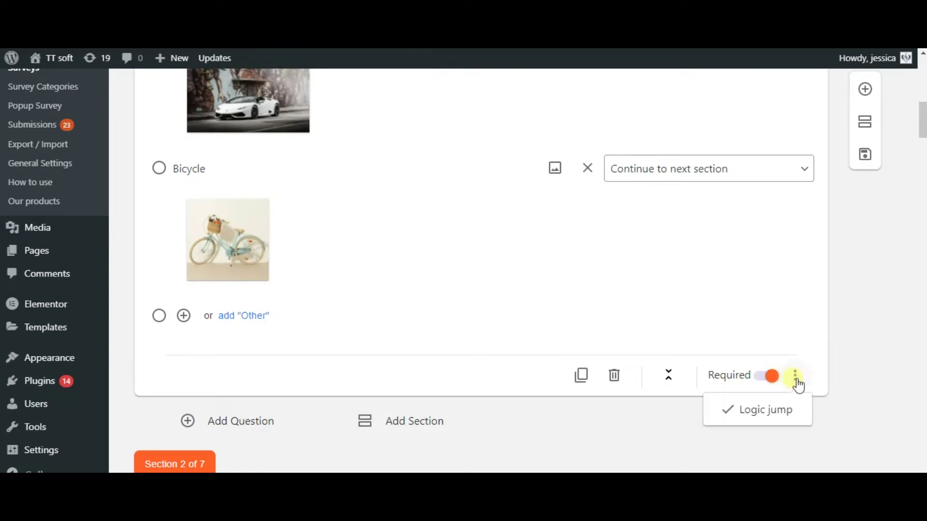
left_click(795, 376)
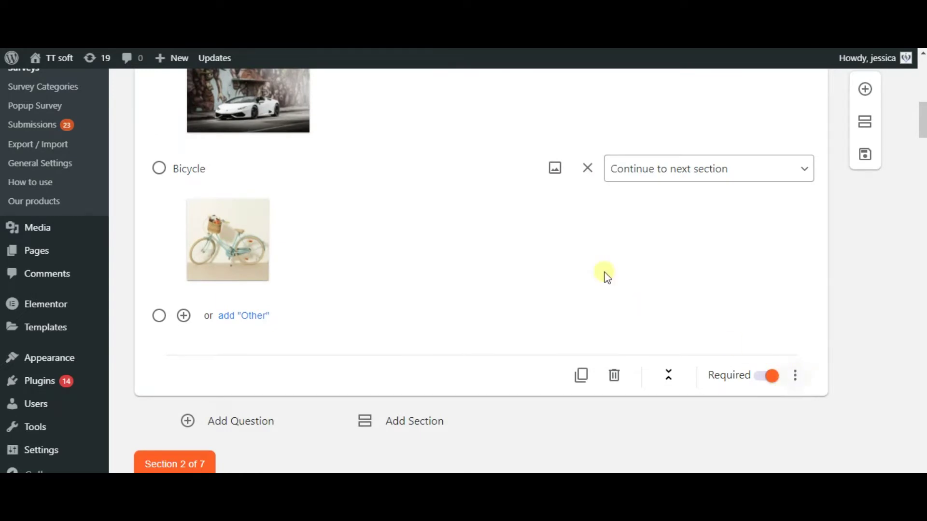
scroll(603, 265, "up", 5)
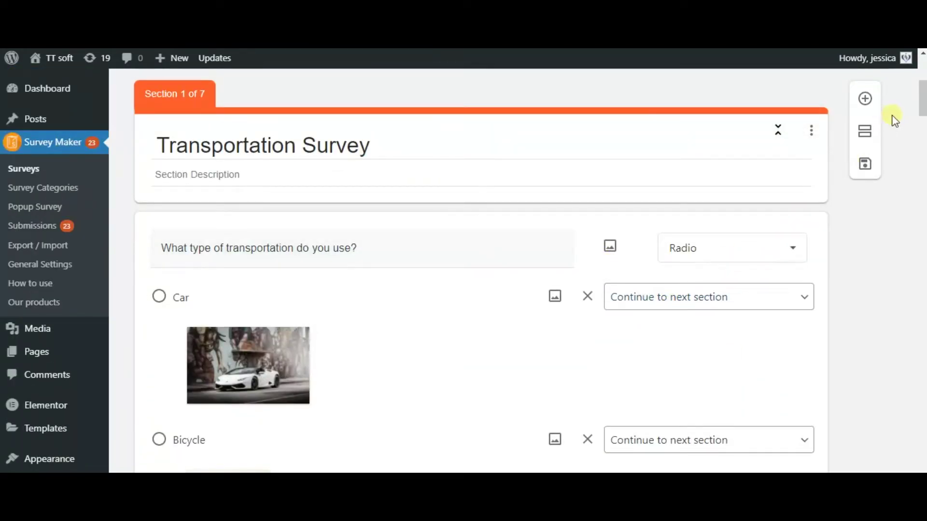
left_click_drag(922, 106, 922, 434)
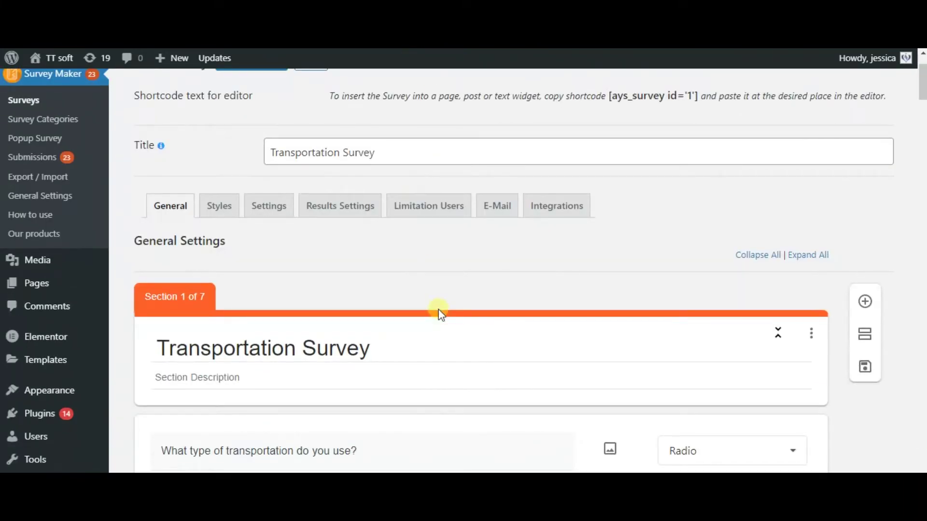
Route the Car answer to section 2 (Car) and Bicycle to section 5 (Bicycle)
scroll(438, 312, "down", 7)
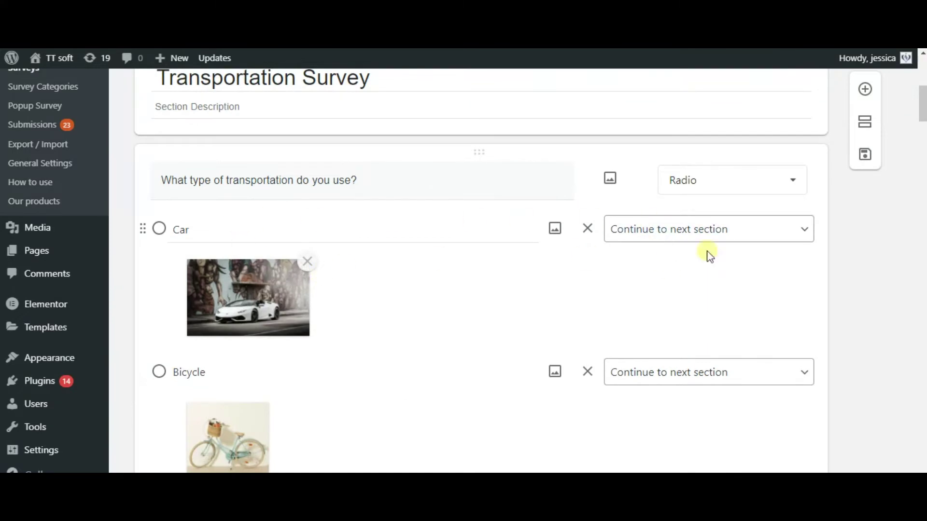
left_click(754, 238)
left_click(705, 283)
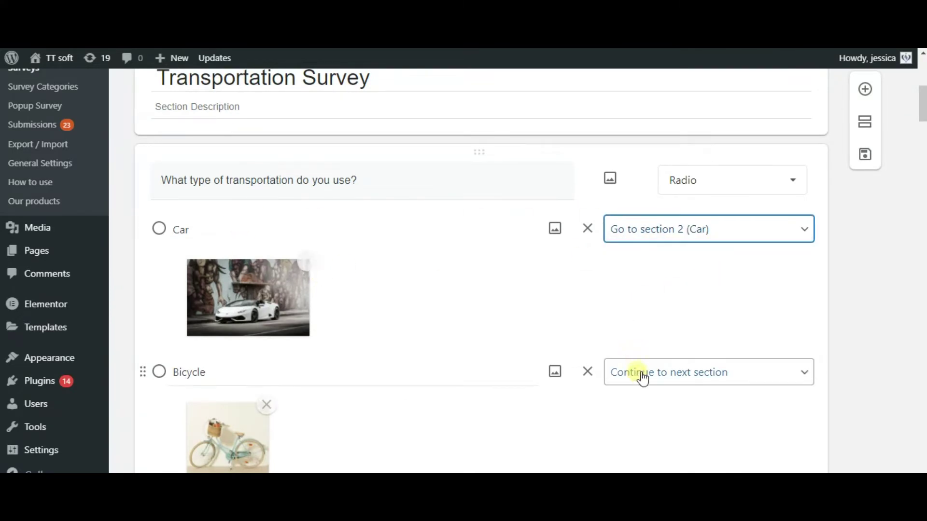
left_click(643, 383)
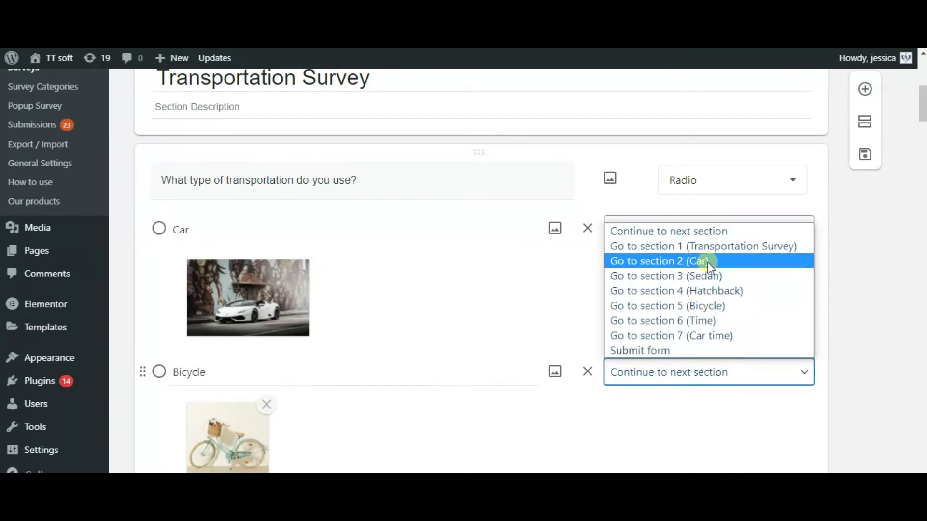
left_click(726, 306)
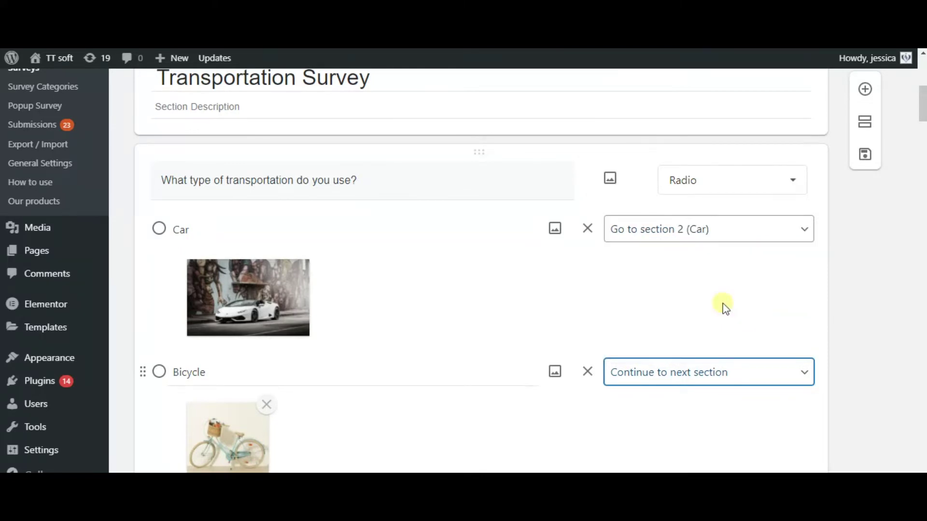
Route Sedan to section 3 (Sedan) and Hatchback to section 4 (Hatchback)
scroll(613, 379, "down", 5)
scroll(603, 370, "down", 5)
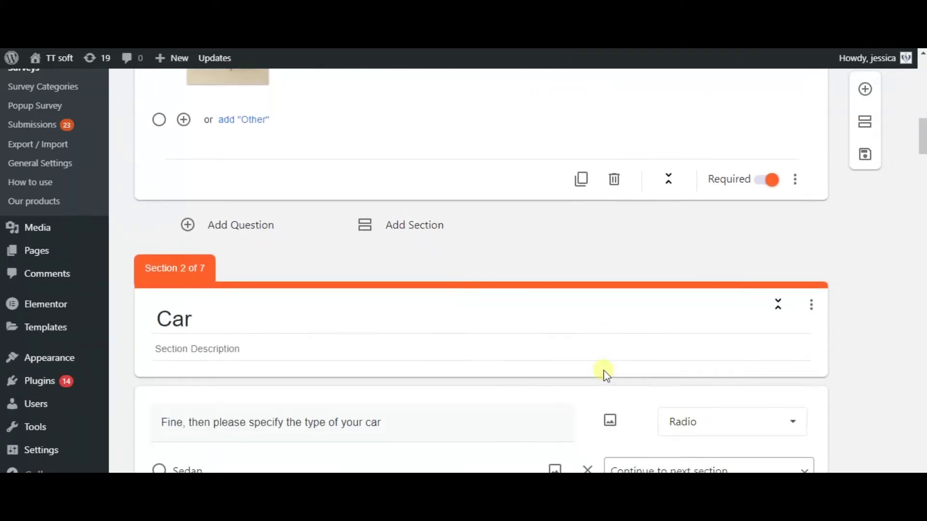
left_click(657, 332)
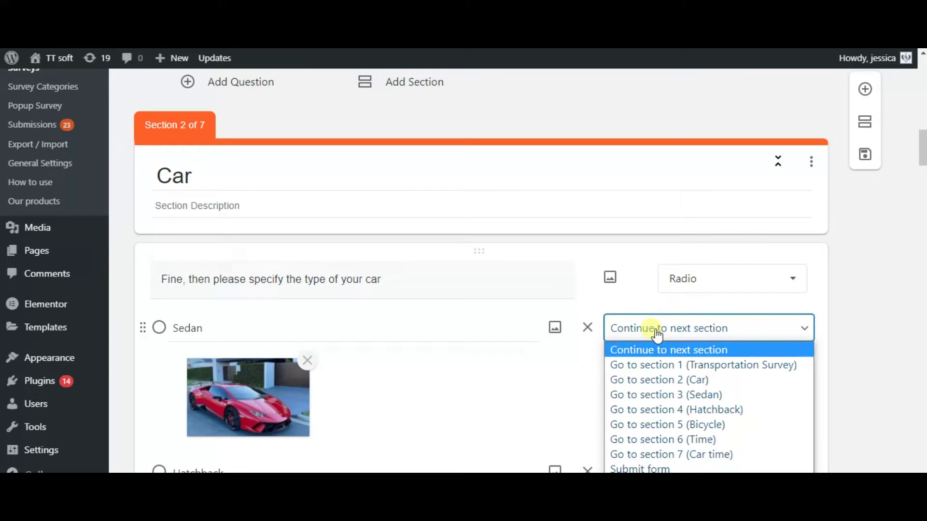
left_click(662, 396)
scroll(649, 404, "down", 1)
scroll(647, 399, "down", 1)
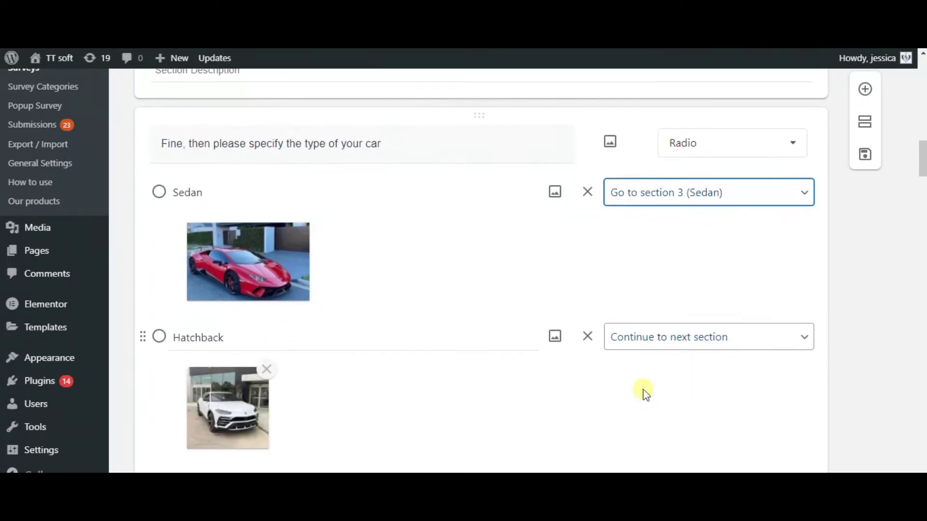
left_click(649, 344)
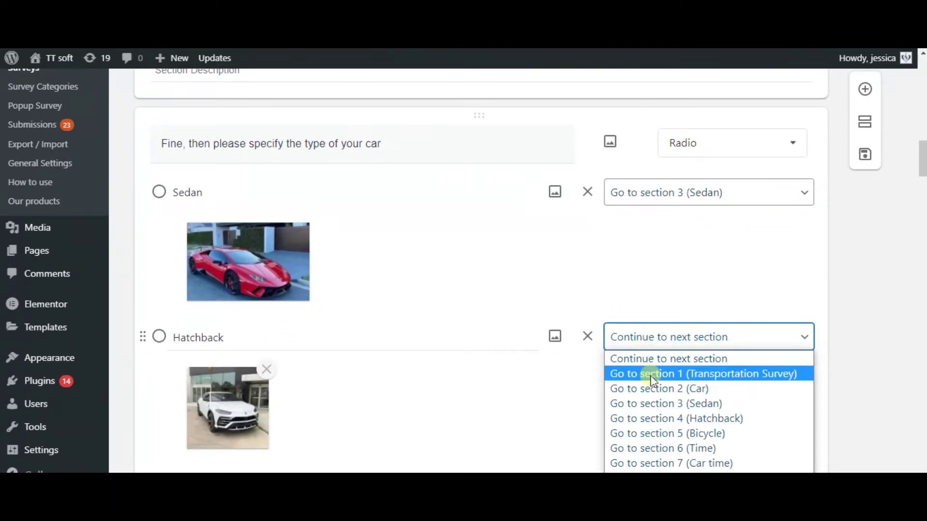
left_click(685, 416)
scroll(515, 378, "down", 5)
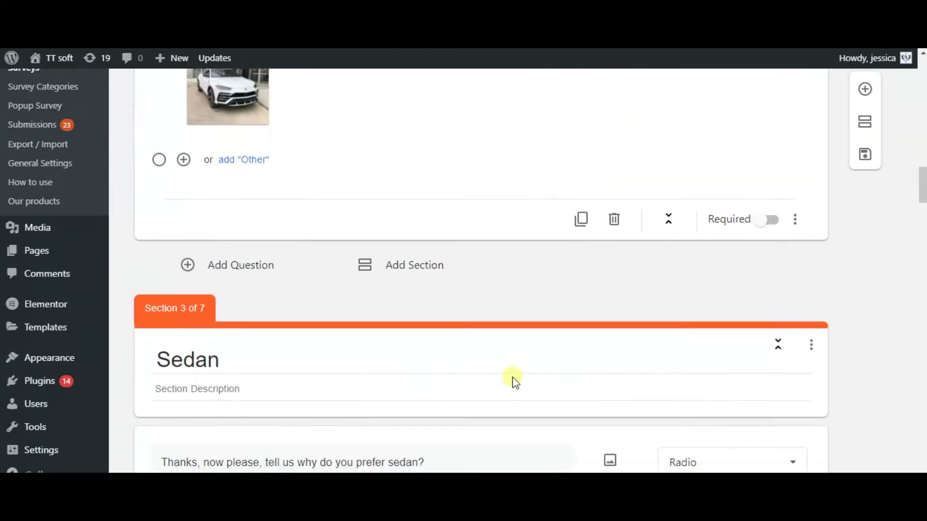
Send the Sedan section's 'It is comfortable' and 'It is less costly' to section 7 (Car time)
scroll(512, 376, "down", 2)
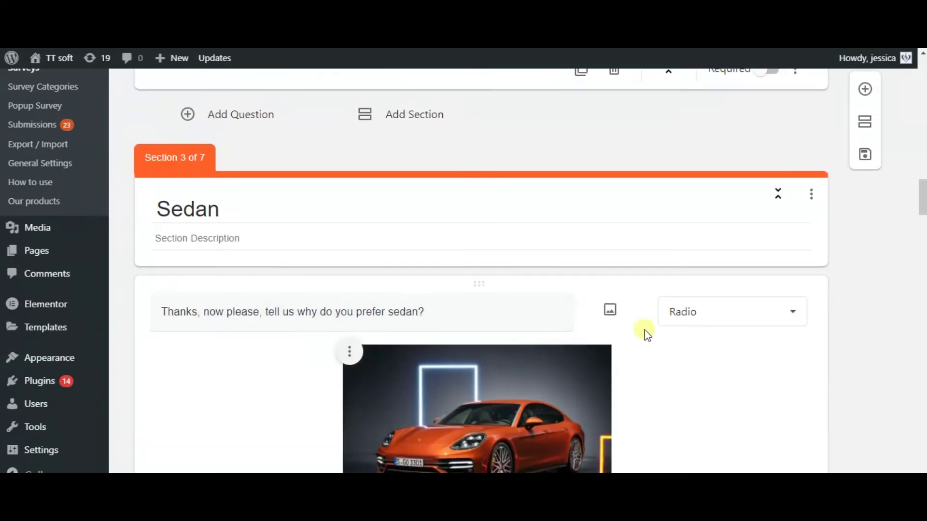
left_click(696, 323)
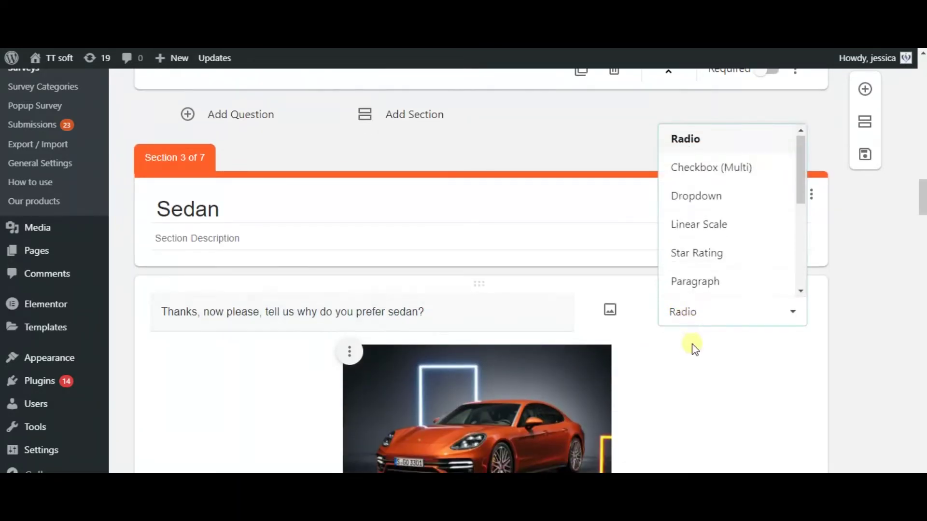
scroll(694, 347, "down", 4)
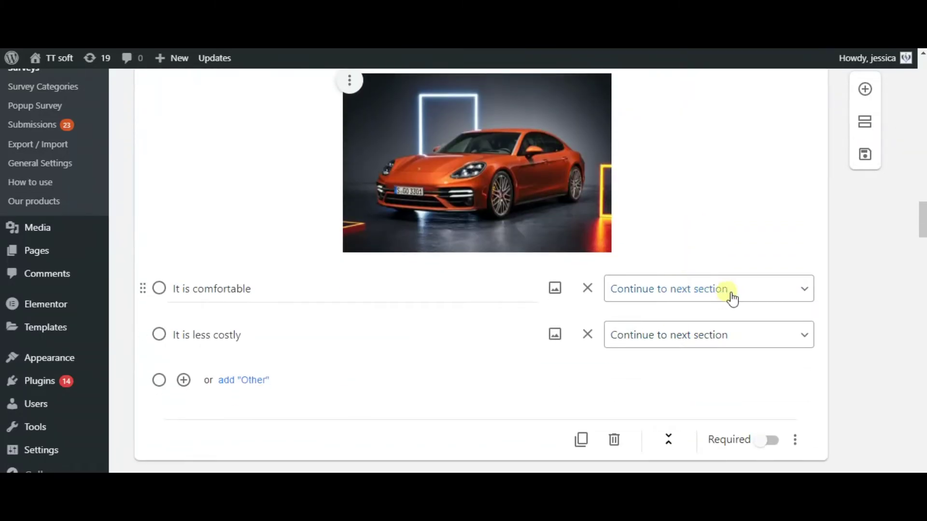
left_click(747, 299)
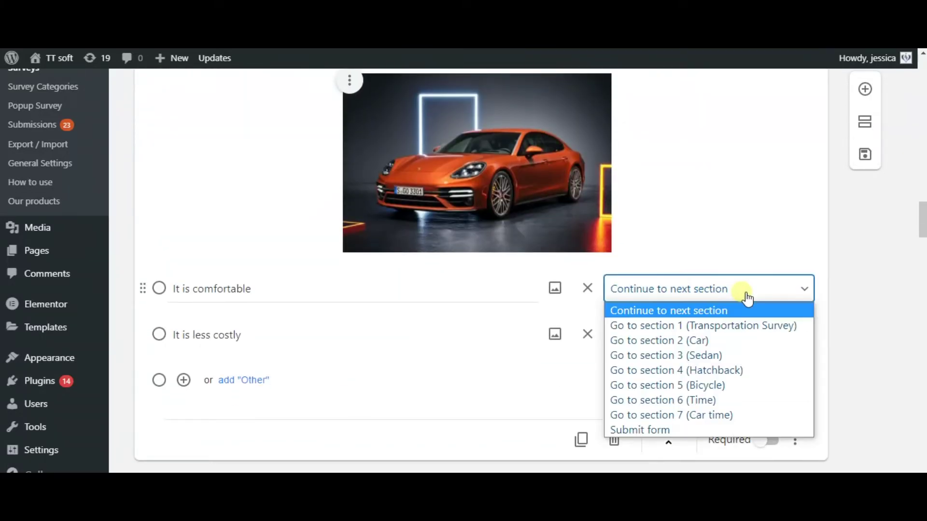
left_click(724, 414)
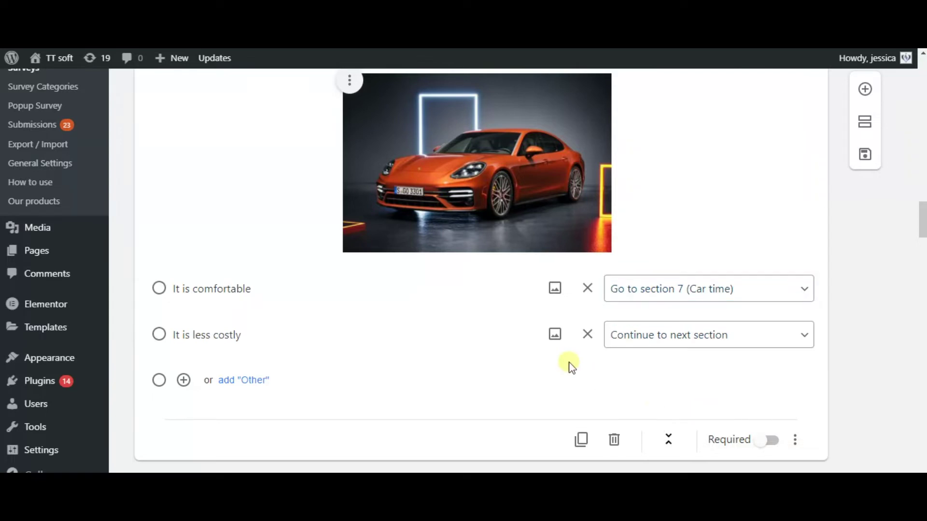
left_click(723, 343)
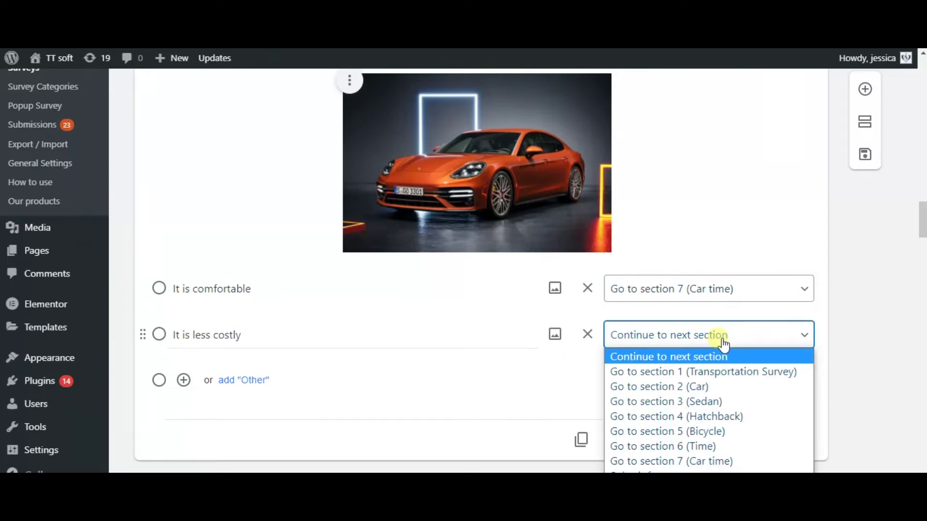
left_click(706, 461)
Send the Hatchback section's 'It is comfortable' and 'It is less costly' to section 7 (Car time)
scroll(642, 369, "down", 5)
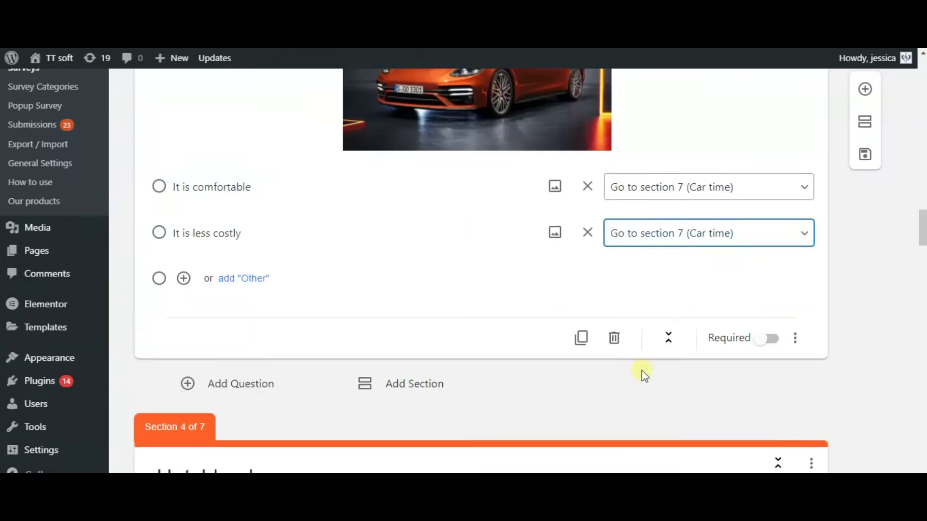
scroll(642, 372, "down", 5)
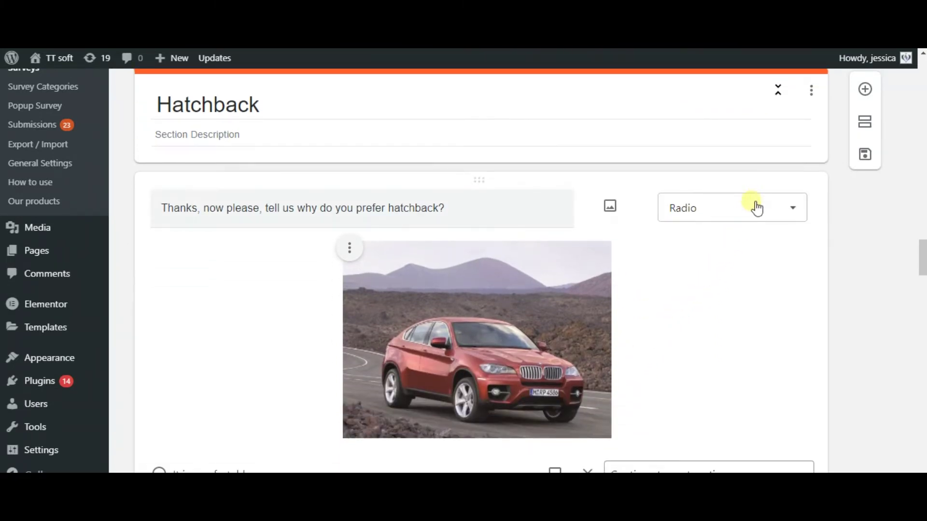
scroll(729, 317, "down", 5)
left_click(710, 271)
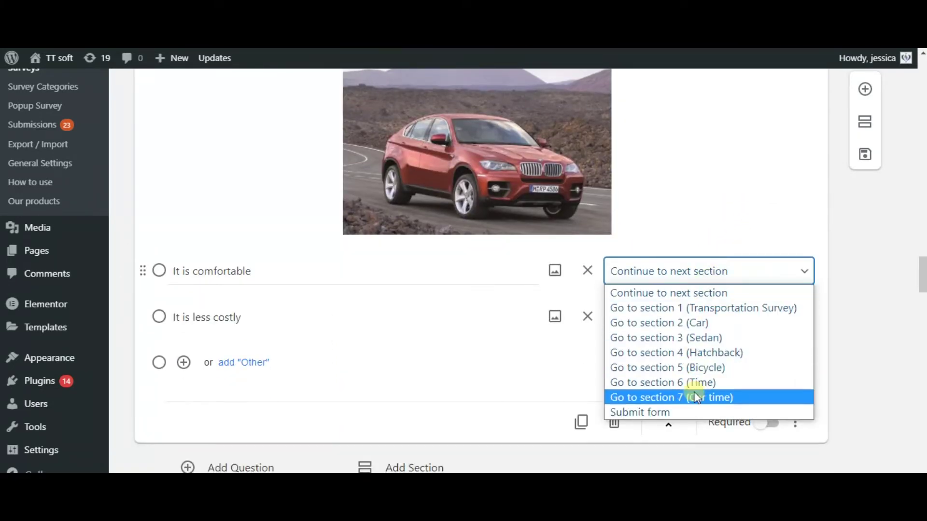
left_click(694, 395)
scroll(688, 380, "down", 3)
left_click(684, 186)
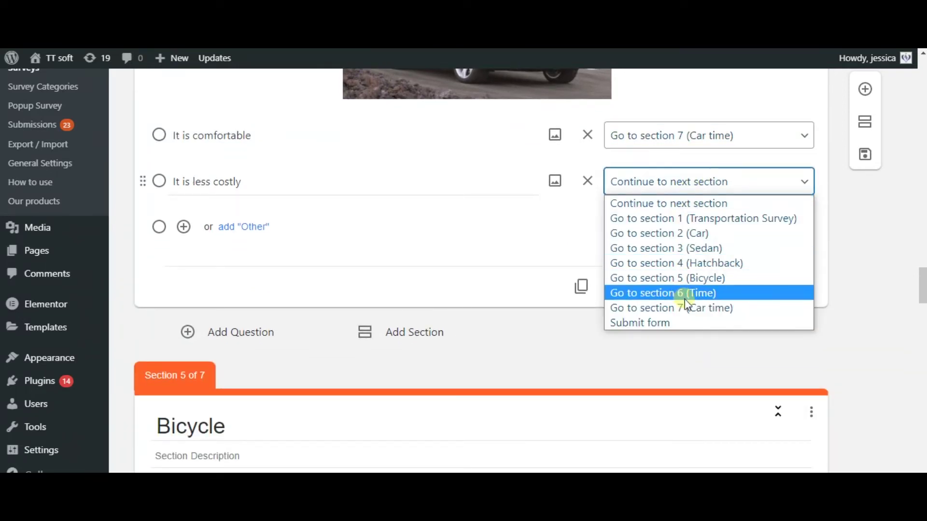
left_click(640, 308)
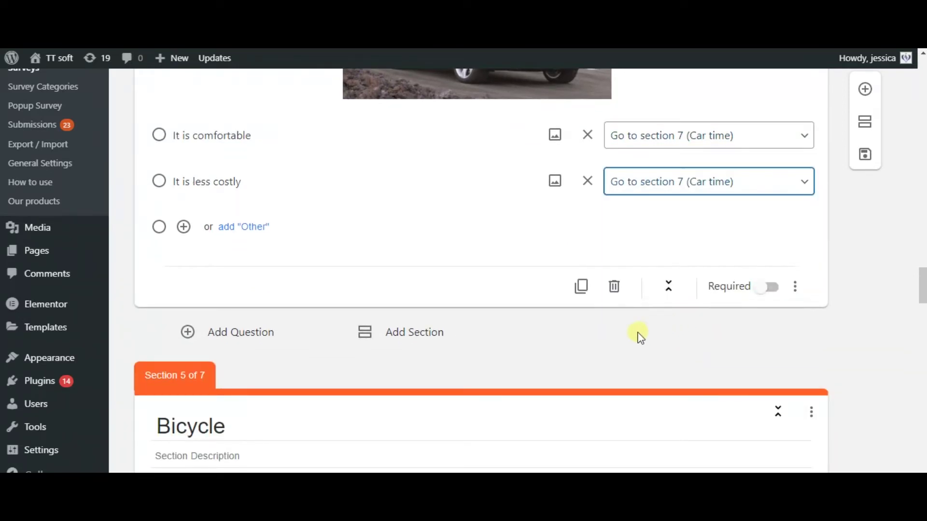
scroll(637, 332, "down", 6)
Send 'It does not require any expenses' and 'It is good for health' to section 6 (Time)
scroll(636, 332, "down", 6)
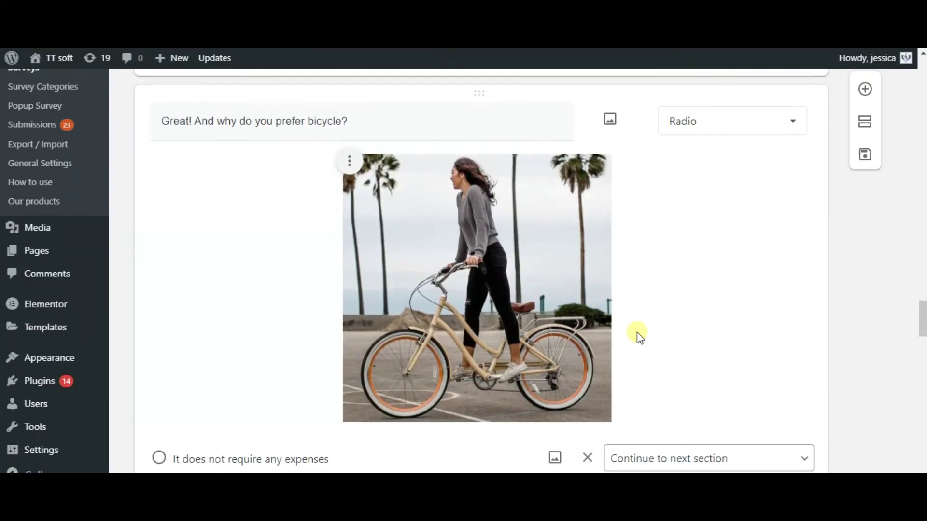
left_click(640, 328)
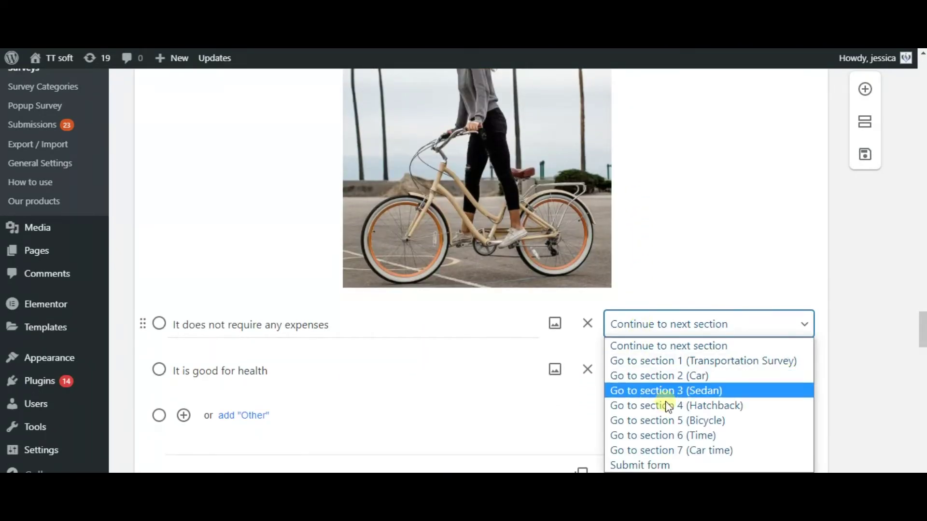
left_click(686, 436)
left_click(665, 376)
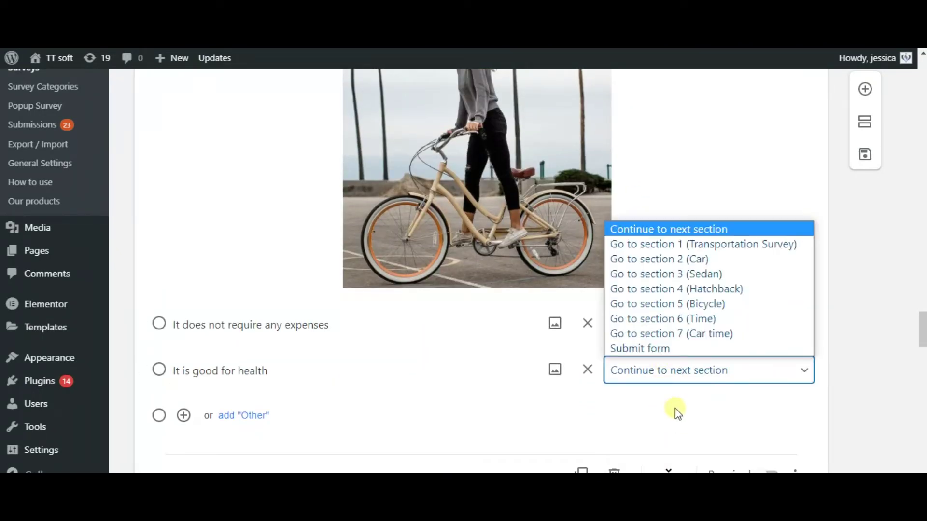
left_click(685, 318)
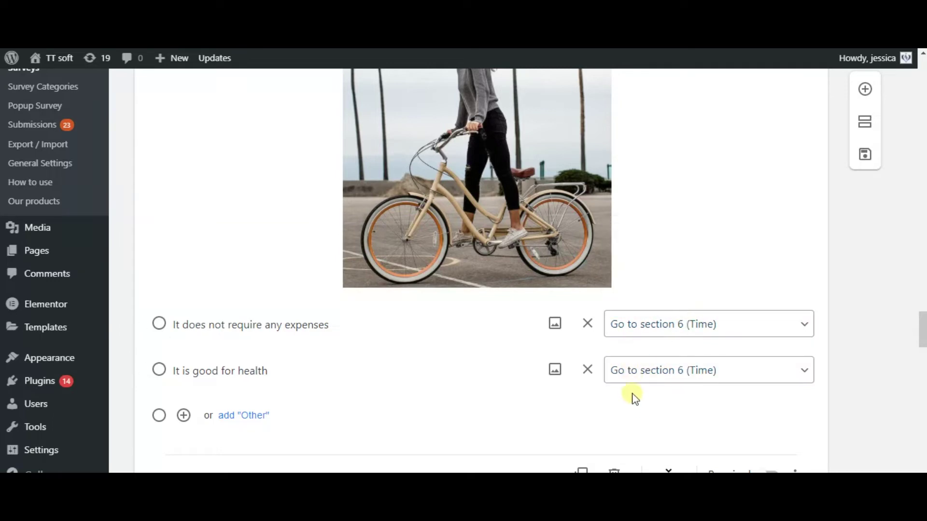
Make 'Less than 1 hour', 'More than 1 hour' and 'More than 5 hour' submit the form
scroll(632, 398, "down", 7)
scroll(627, 370, "down", 7)
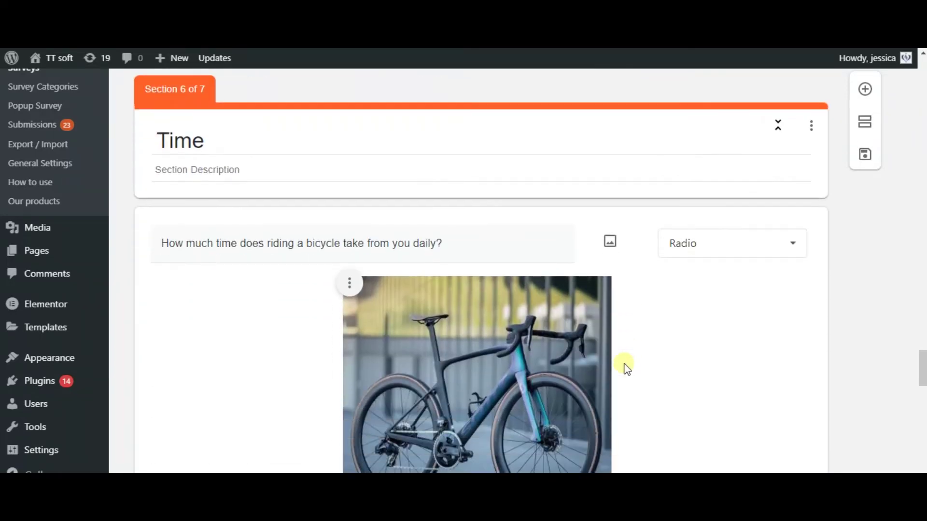
left_click(661, 376)
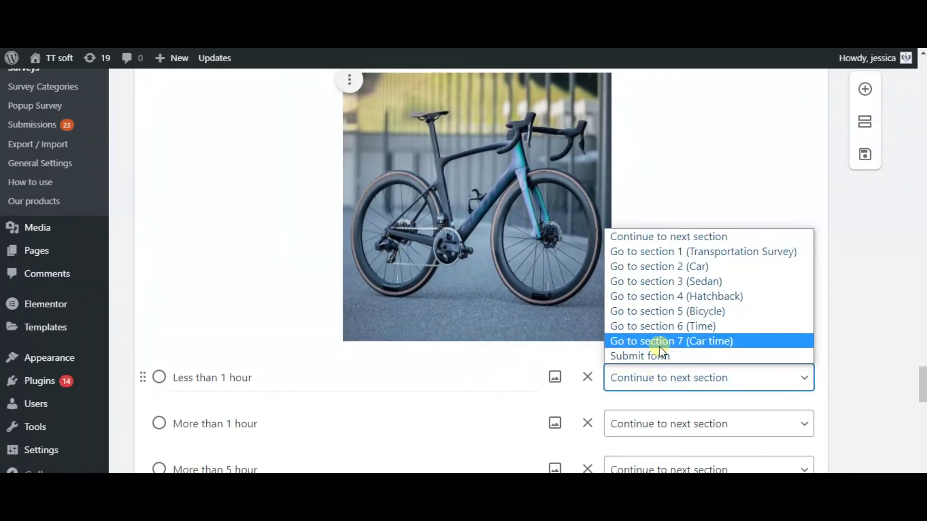
left_click(656, 357)
scroll(658, 343, "down", 3)
left_click(657, 288)
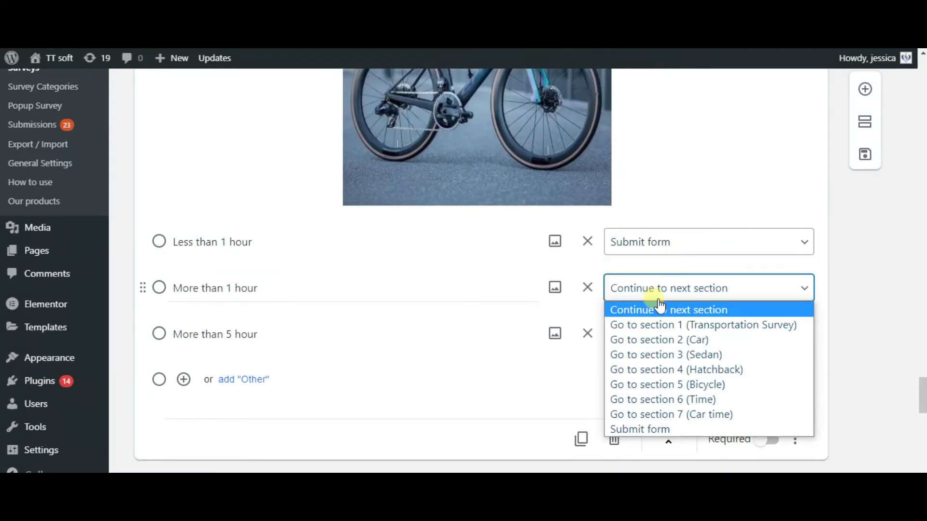
left_click(642, 428)
left_click(668, 340)
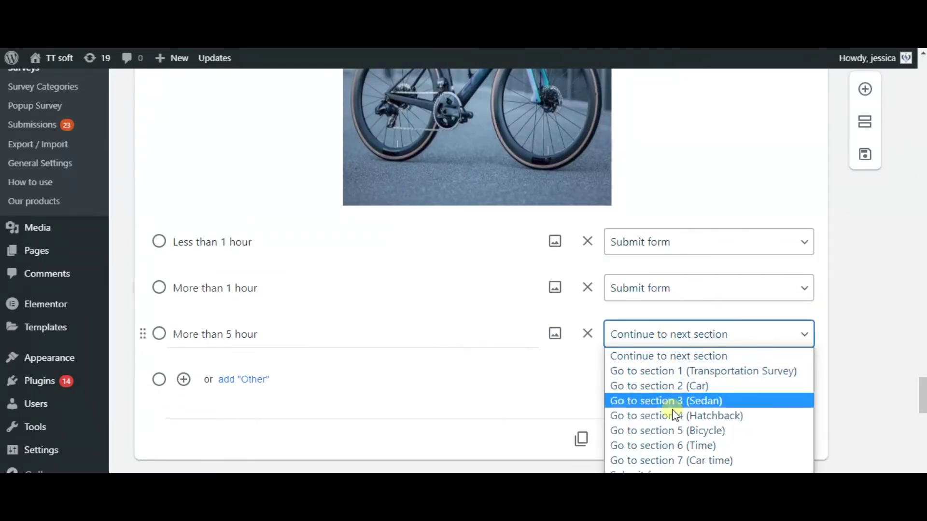
left_click(669, 456)
scroll(642, 356, "down", 4)
Set the Car time answers less than 1, more than 1 and more than 5 hours to Submit form
scroll(642, 356, "down", 10)
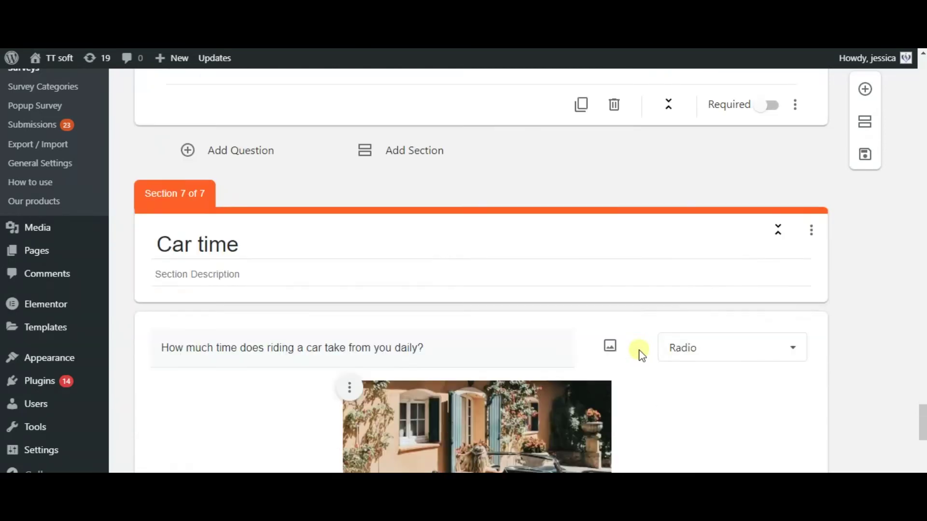
left_click(691, 285)
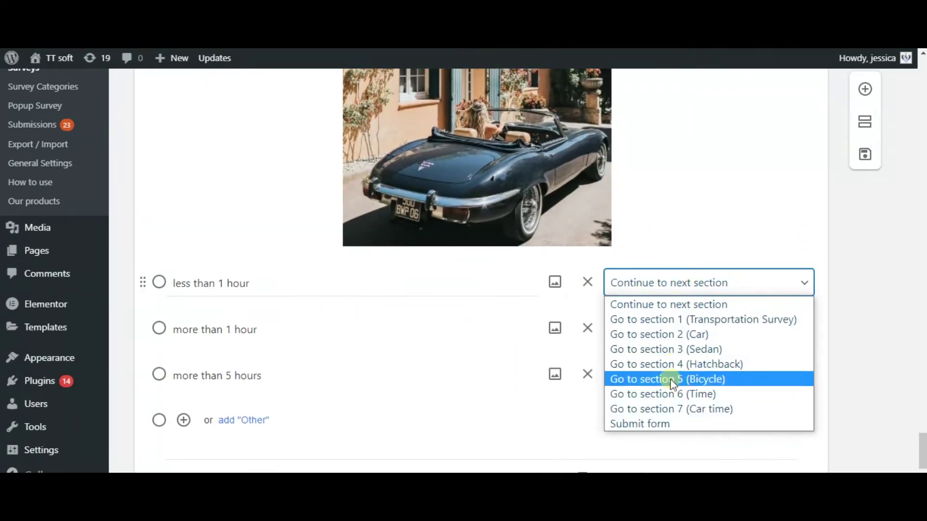
left_click(668, 423)
scroll(628, 328, "down", 1)
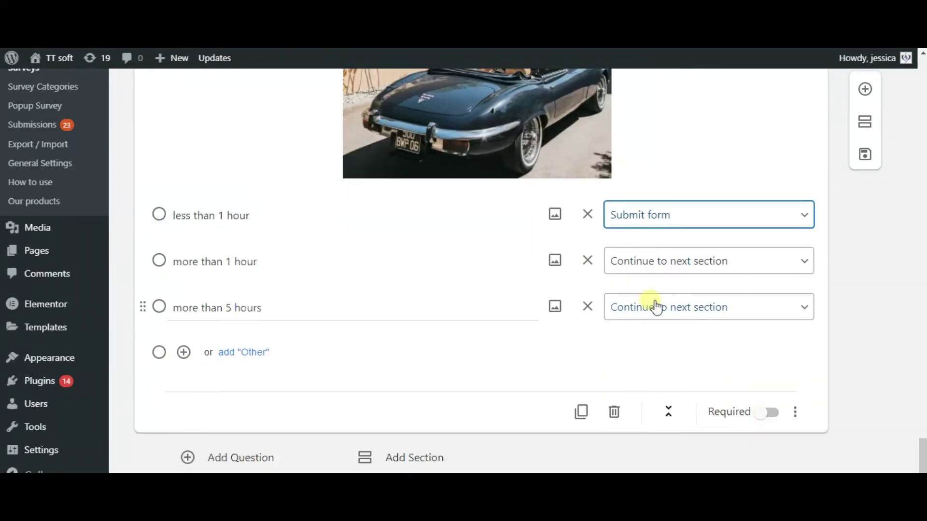
left_click(666, 261)
left_click(668, 403)
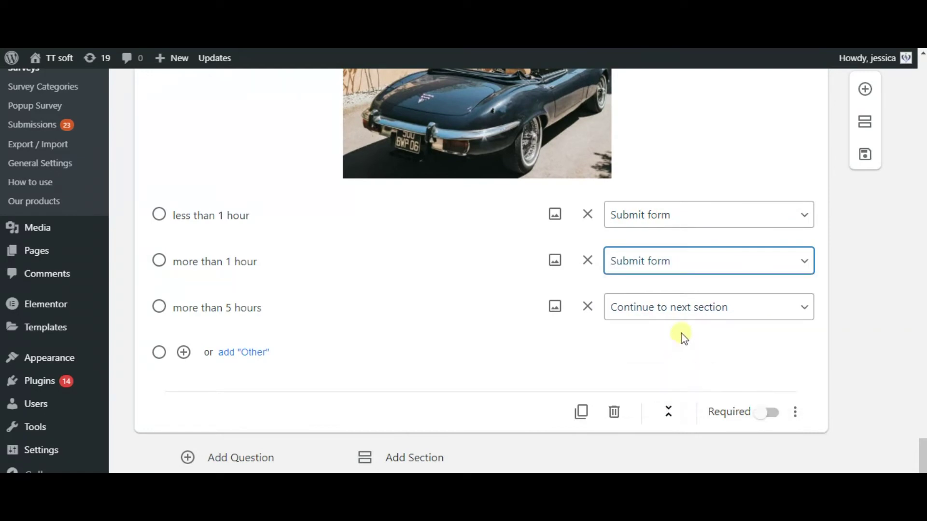
left_click(678, 308)
left_click(653, 444)
scroll(603, 331, "down", 1)
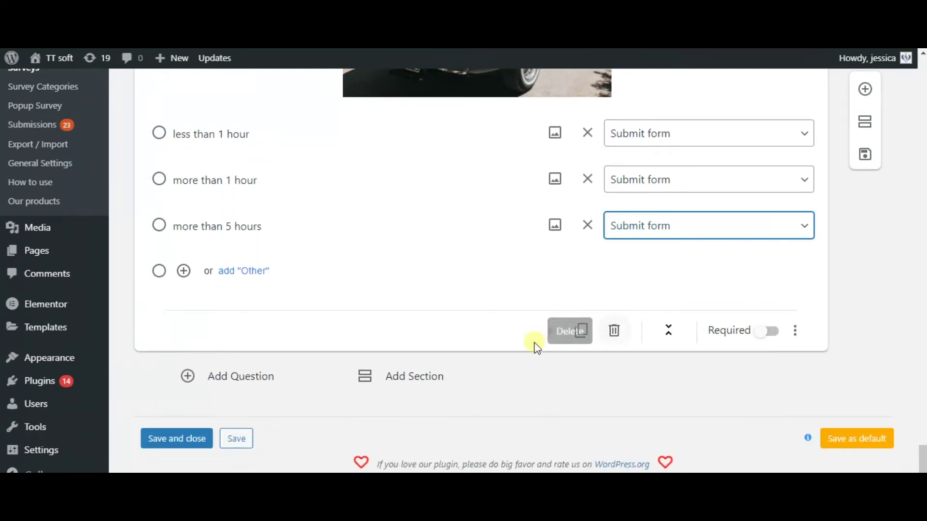
Toggle the car-time question's Required setting and add a new empty section after it
scroll(582, 358, "up", 1)
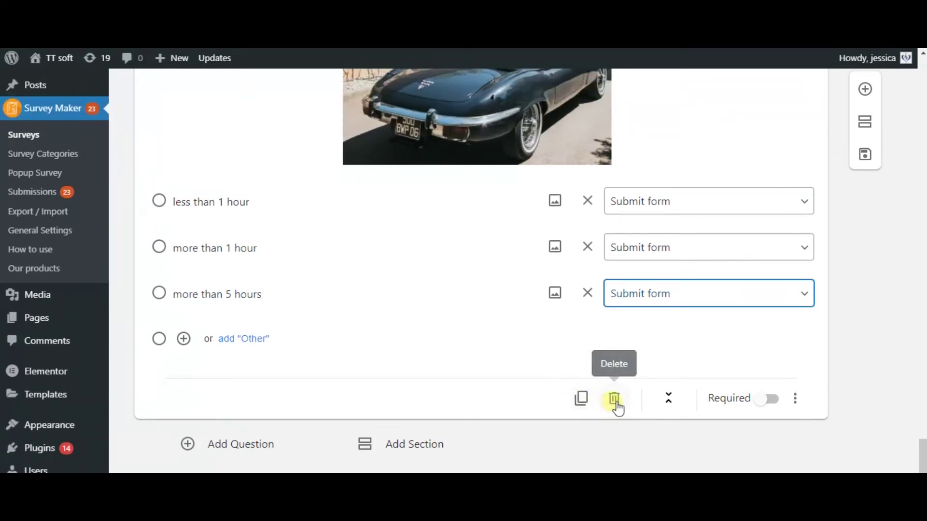
left_click(767, 403)
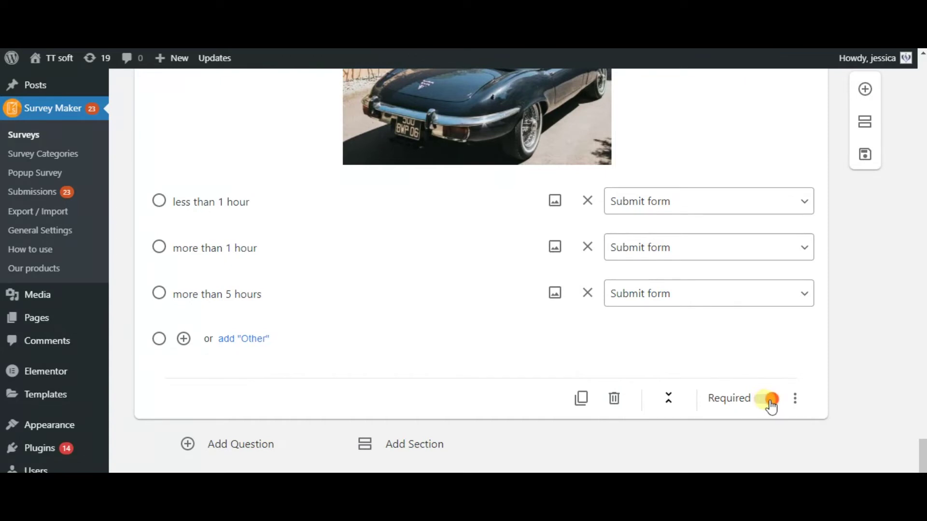
left_click(404, 451)
scroll(378, 346, "up", 5)
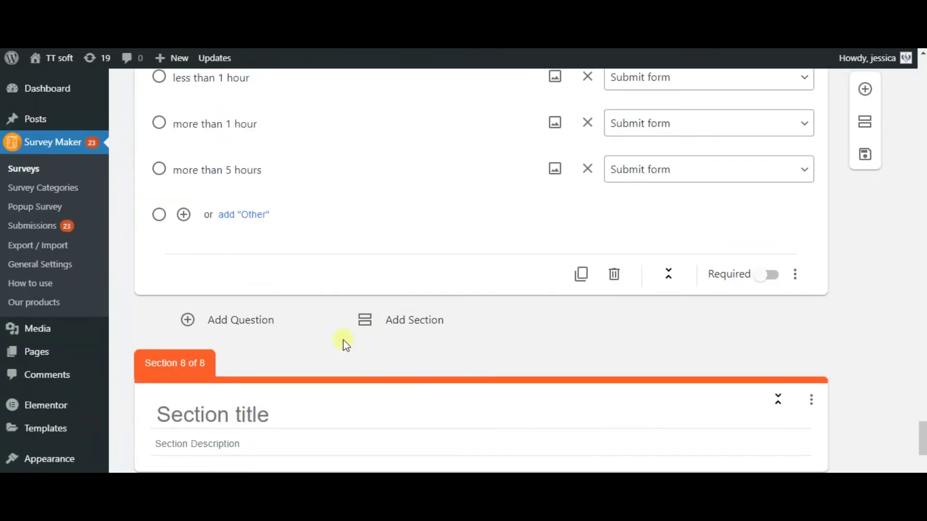
Add a new question below the car-time question, keeping its type as Radio
left_click(255, 322)
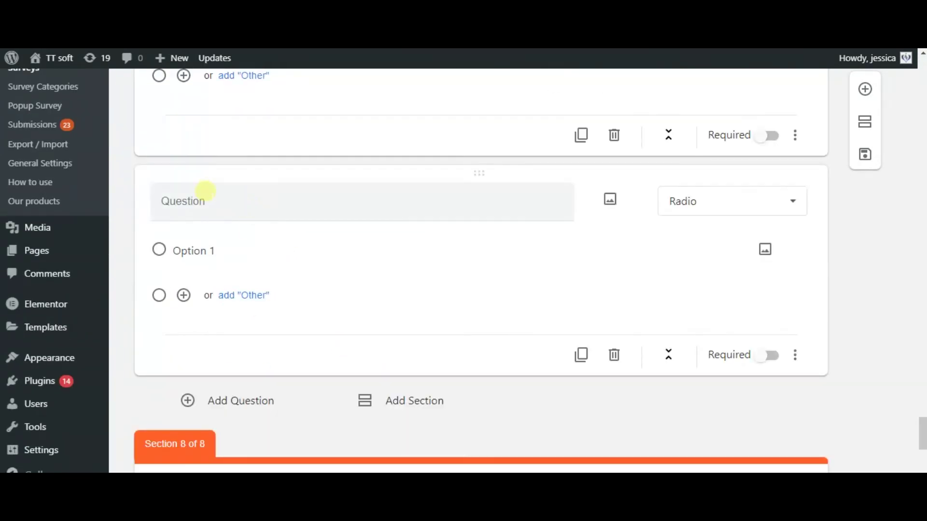
left_click(728, 206)
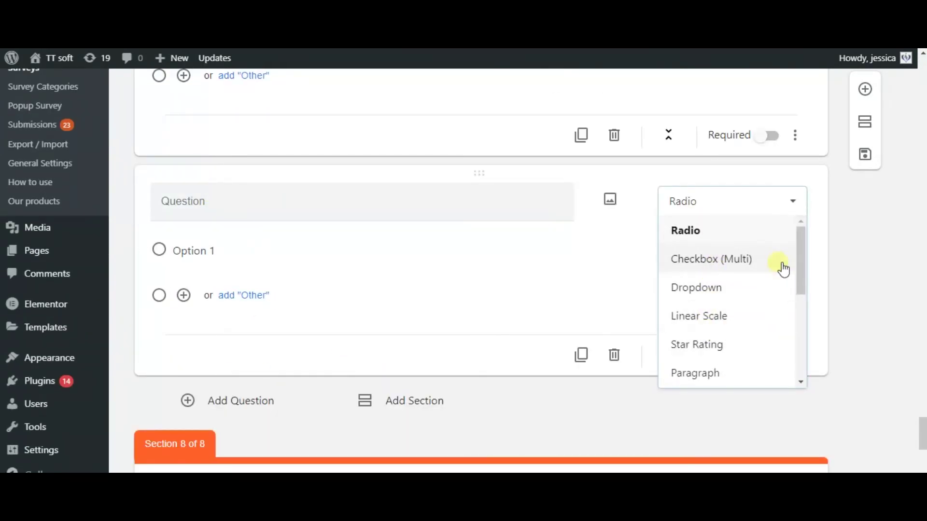
left_click_drag(798, 260, 804, 355)
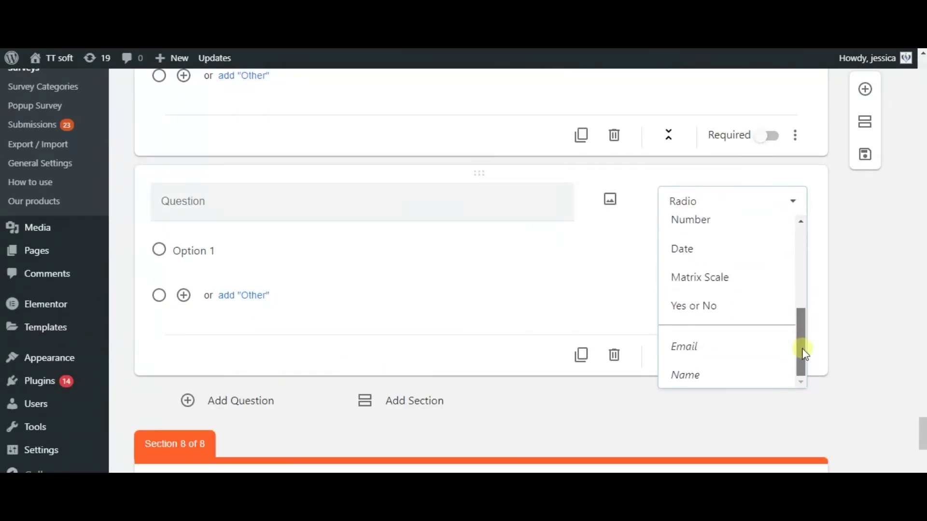
left_click(487, 305)
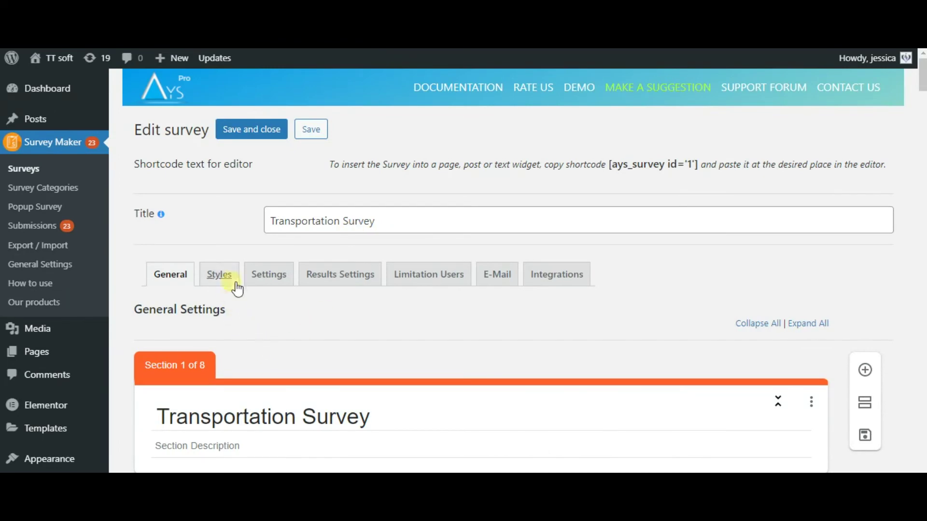
In Styles, try Classic Dark, return to Classic Light, and review the survey colour options
left_click(236, 285)
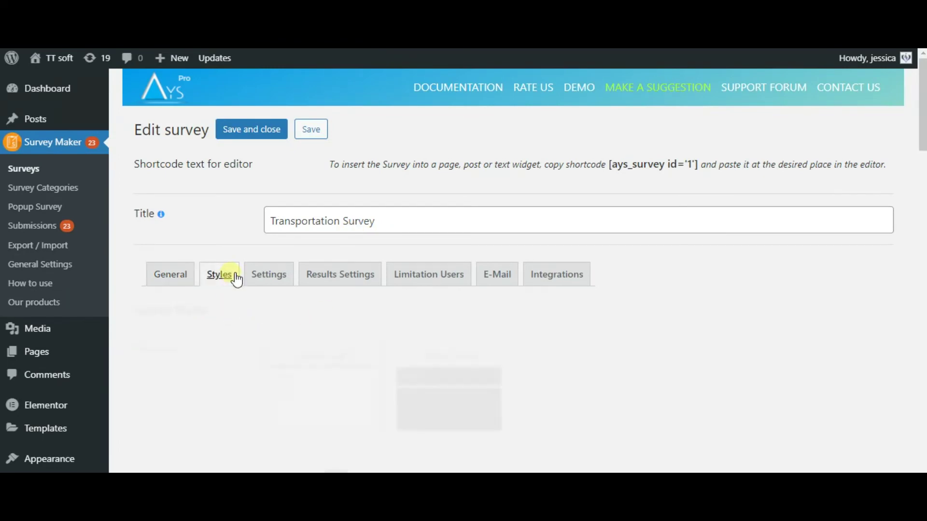
scroll(295, 318, "down", 3)
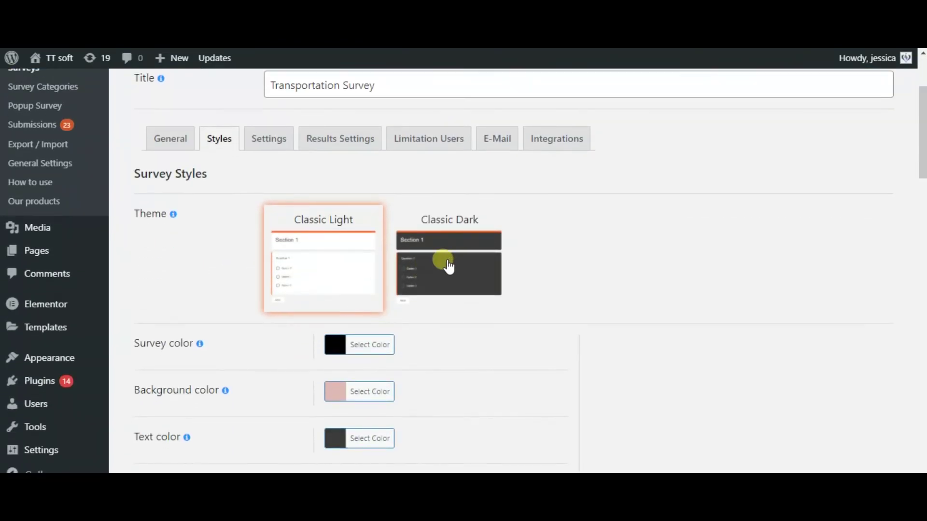
left_click(449, 267)
left_click(315, 265)
scroll(493, 341, "down", 2)
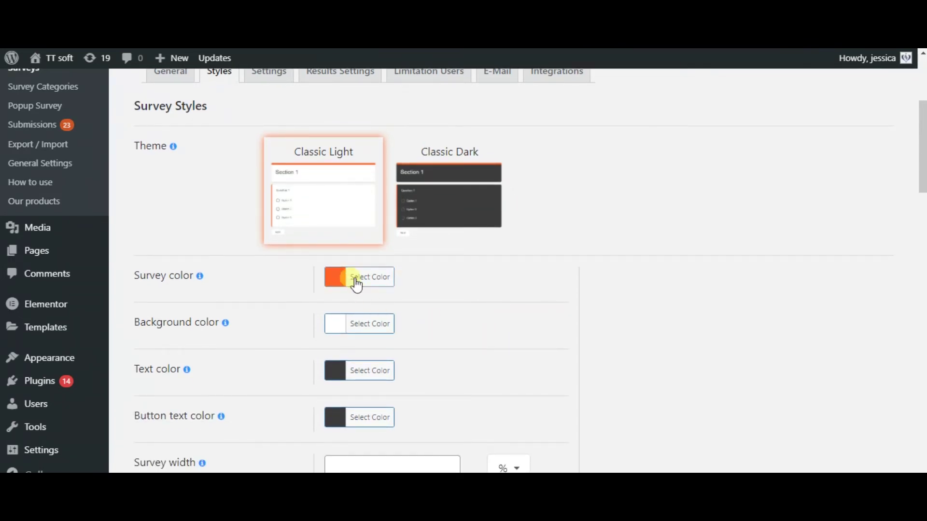
left_click(357, 285)
scroll(550, 314, "down", 10)
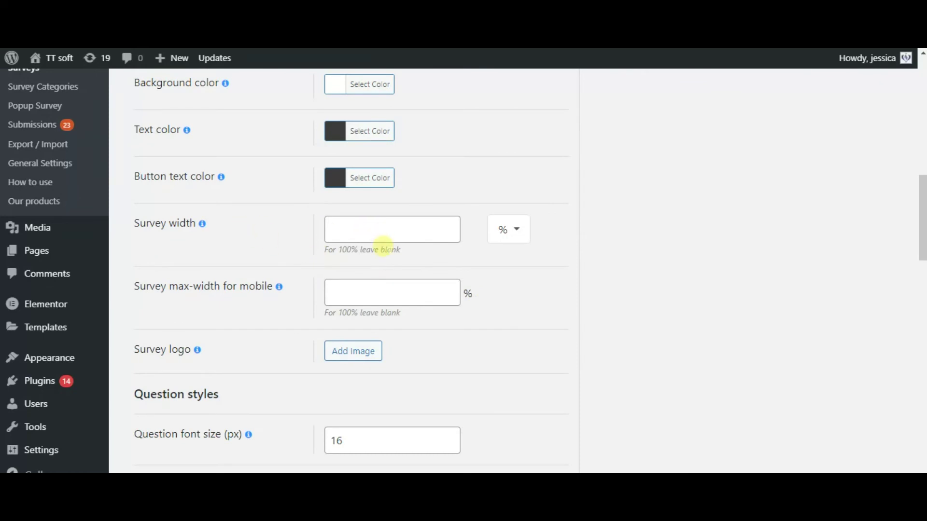
scroll(372, 297, "down", 7)
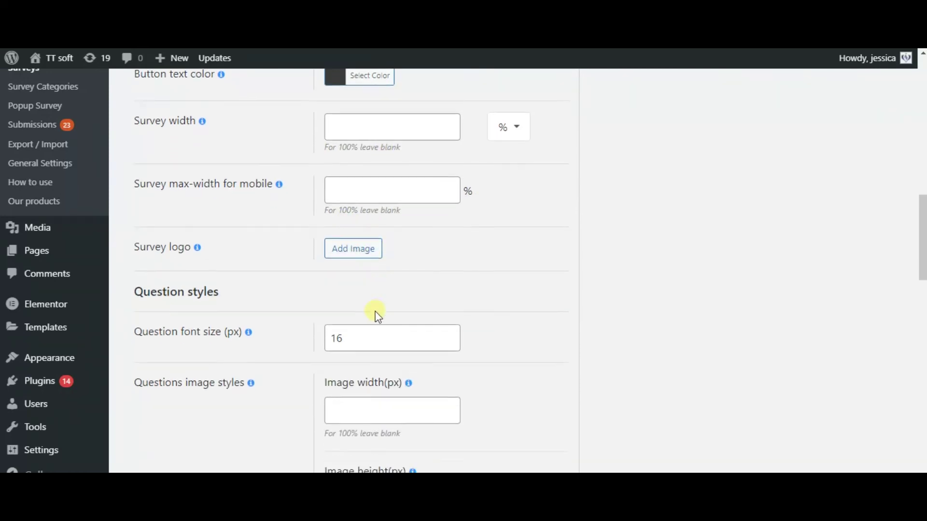
scroll(375, 314, "down", 9)
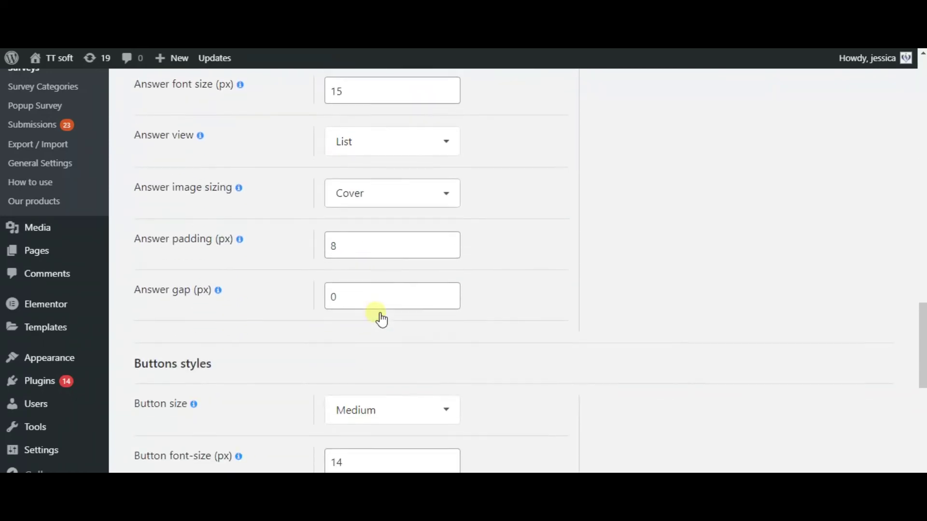
scroll(379, 317, "down", 5)
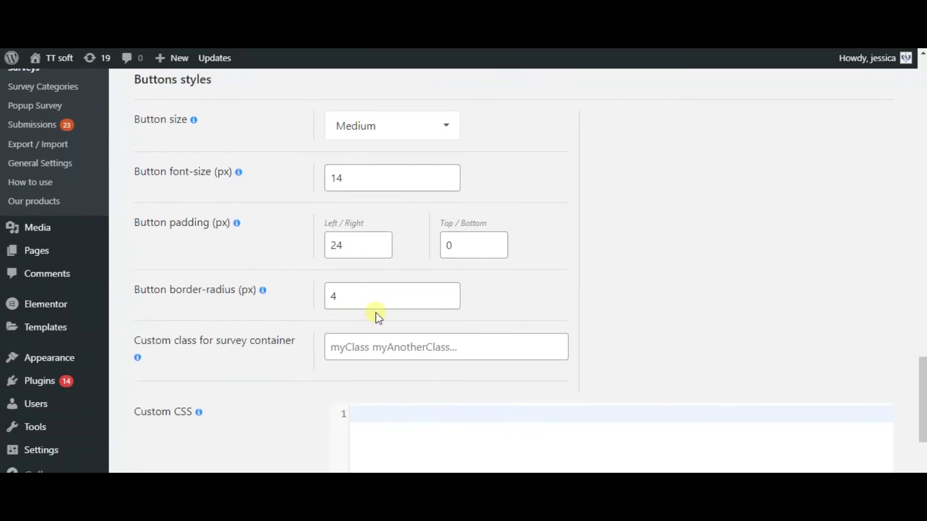
left_click_drag(922, 419, 905, 113)
Open the Settings tab and review the category, status and display checkboxes
left_click(272, 282)
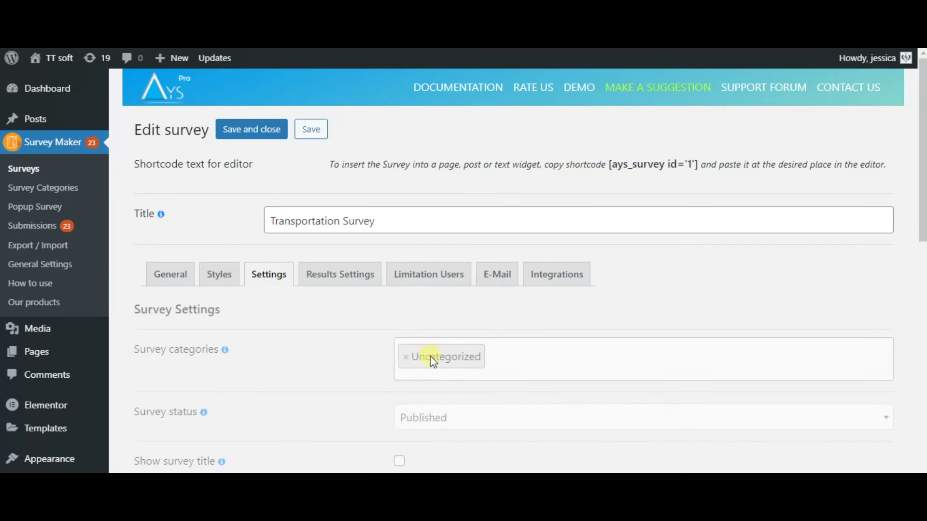
scroll(419, 369, "down", 5)
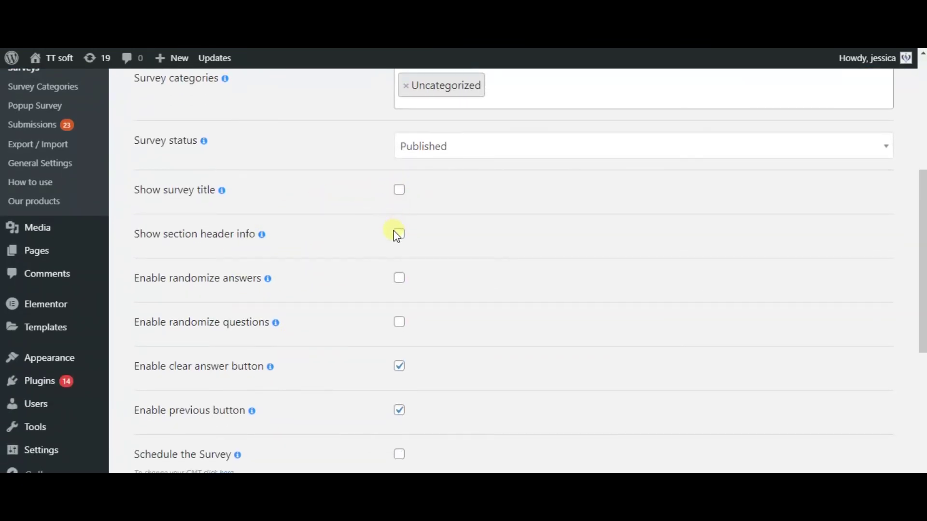
scroll(390, 295, "down", 2)
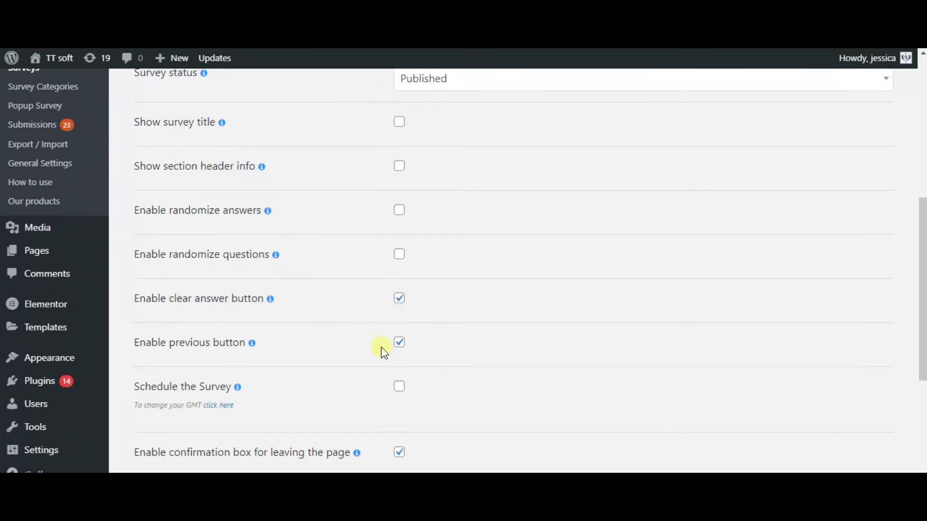
scroll(387, 333, "down", 4)
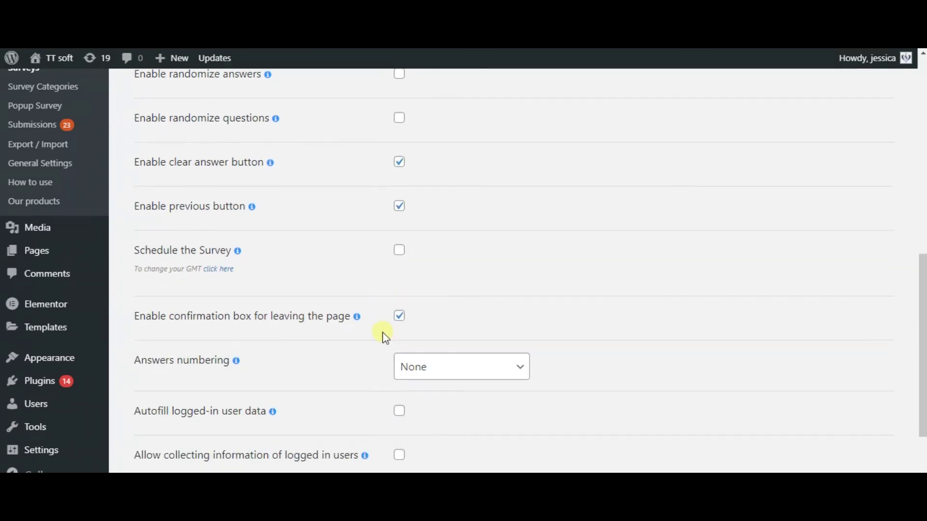
scroll(384, 332, "down", 3)
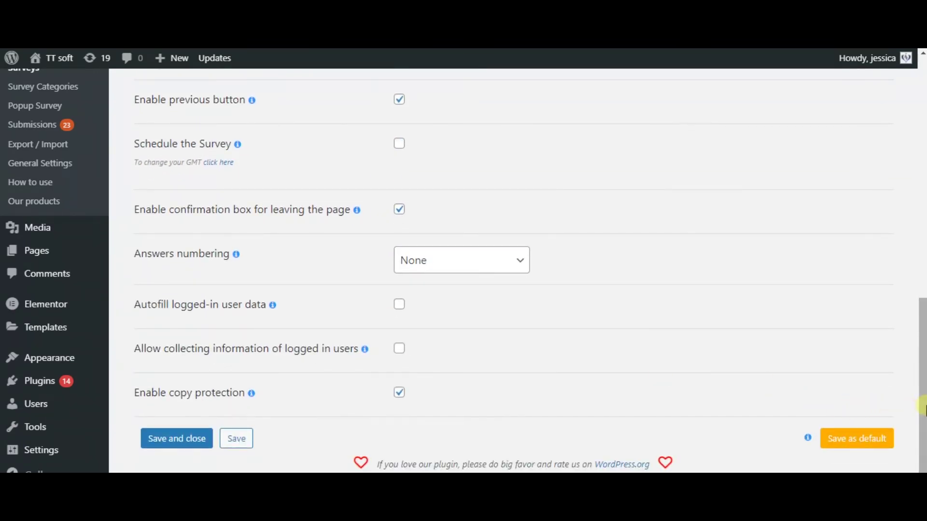
left_click_drag(922, 408, 883, 149)
Look through the Results Settings tab down to the Thank you message editor, then return to the top
left_click(373, 268)
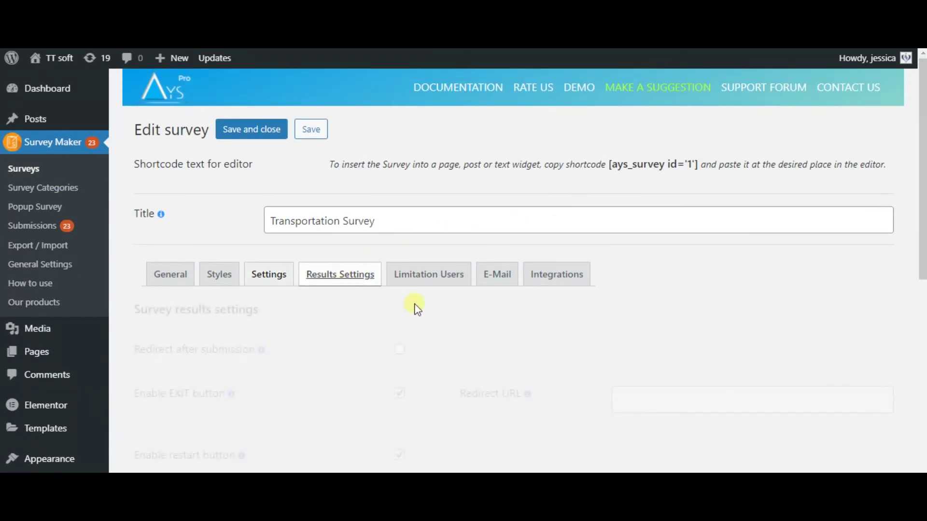
scroll(408, 314, "down", 4)
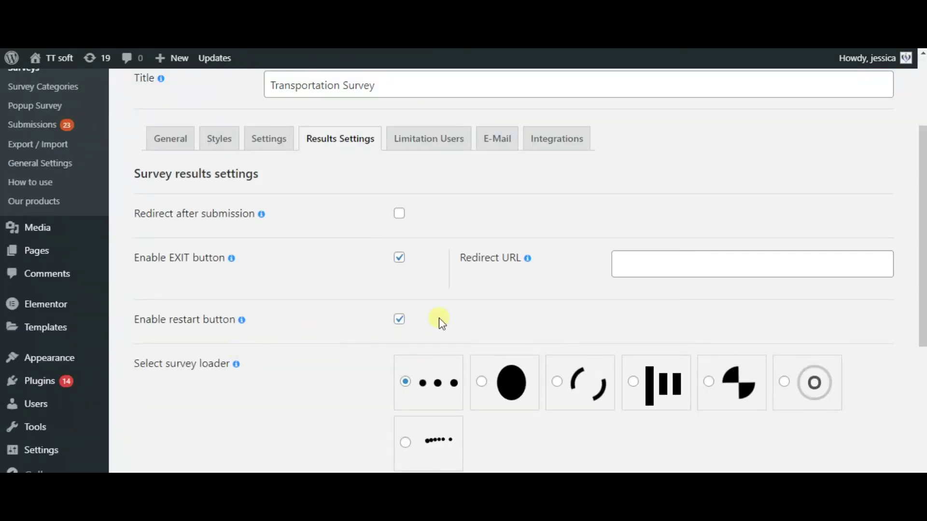
scroll(439, 324, "down", 4)
scroll(437, 338, "down", 4)
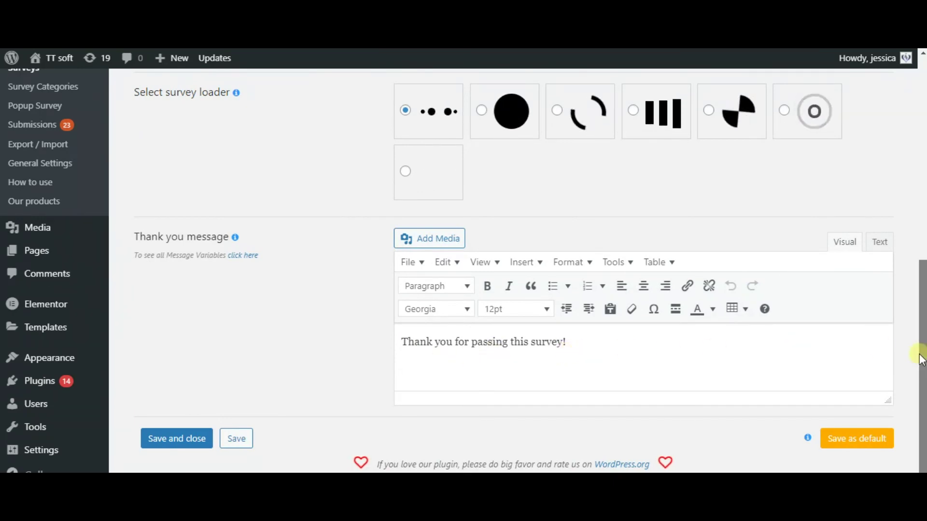
left_click_drag(922, 348, 922, 145)
Review the Limitation Users options for user attempts and access restrictions
left_click(452, 284)
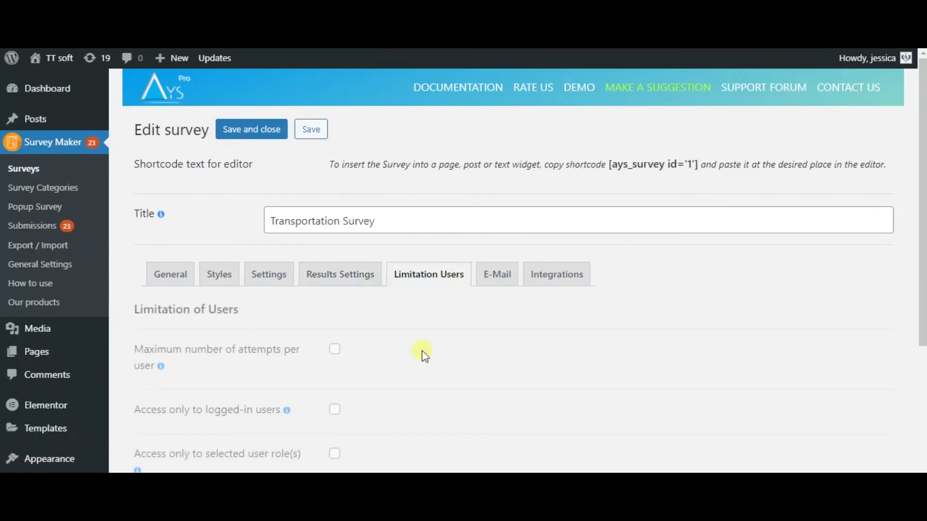
scroll(406, 333, "down", 5)
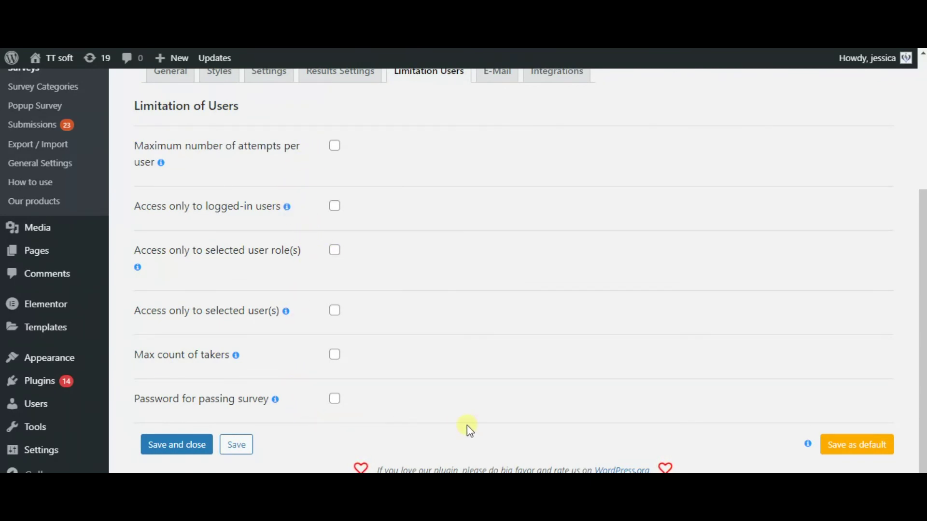
scroll(467, 425, "up", 5)
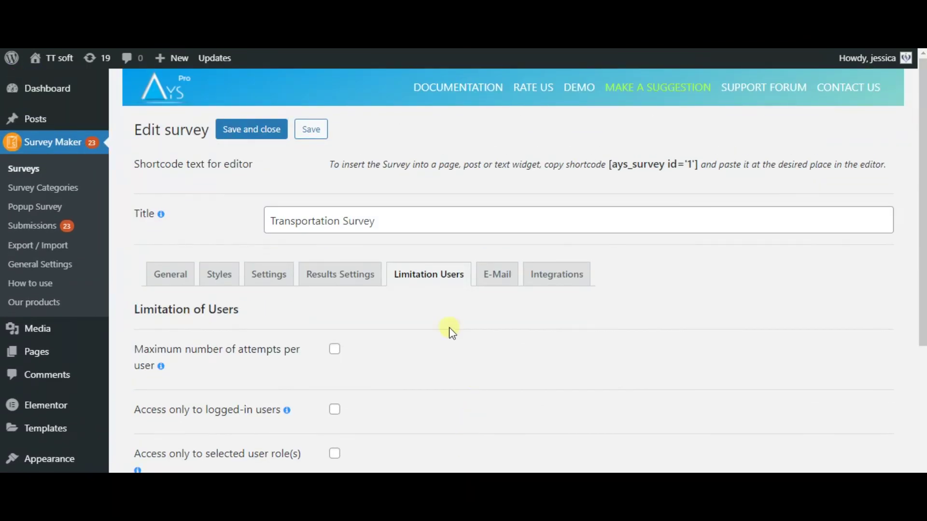
Scroll through the survey's E-Mail settings, then bring up the MailChimp and Campaign Monitor integration settings
left_click(495, 279)
scroll(445, 356, "down", 2)
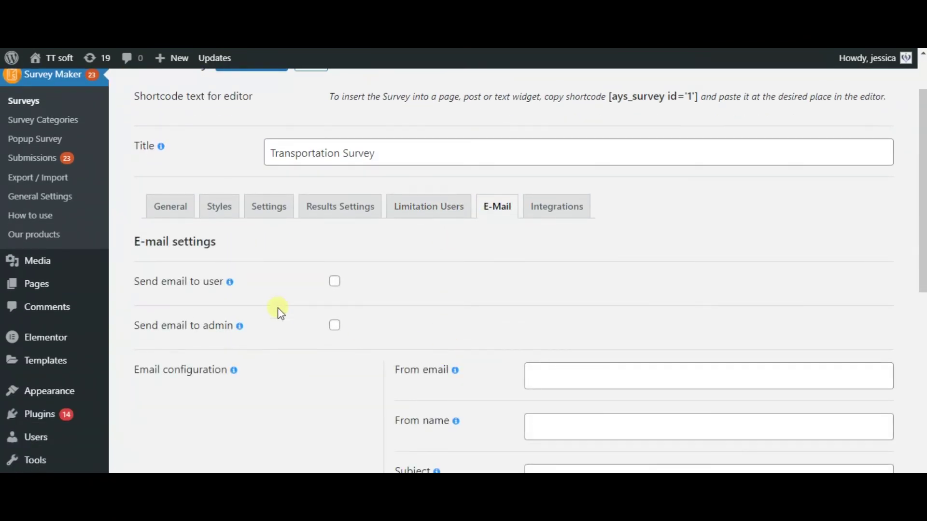
scroll(283, 352, "down", 3)
scroll(284, 355, "down", 1)
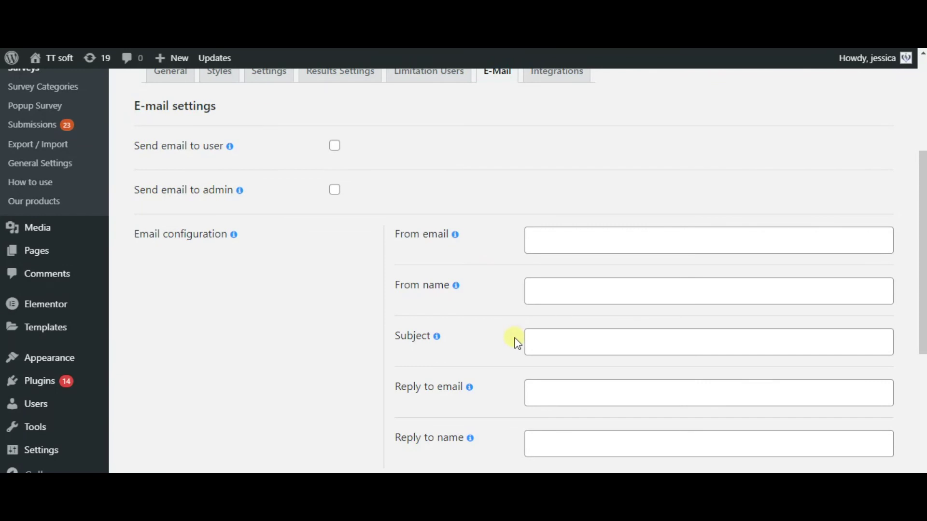
scroll(516, 340, "down", 5)
scroll(515, 340, "up", 1)
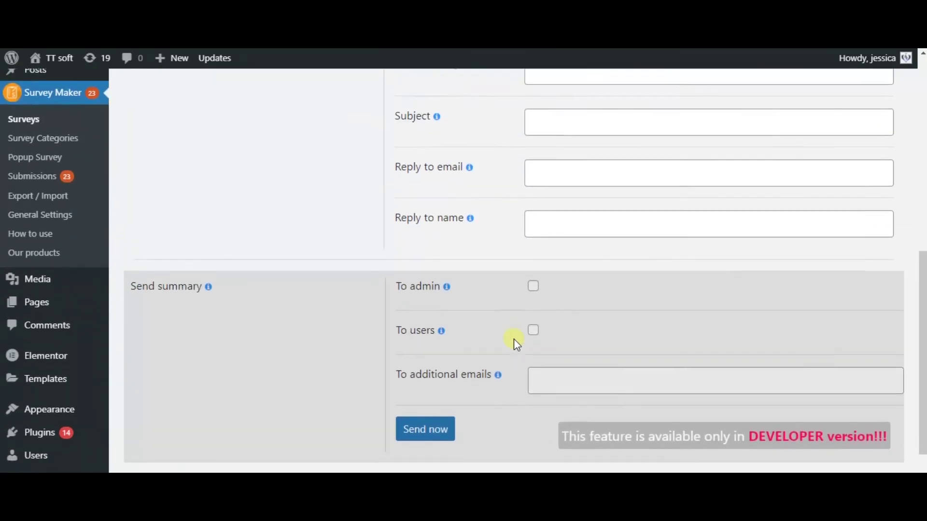
scroll(514, 339, "up", 10)
left_click(560, 280)
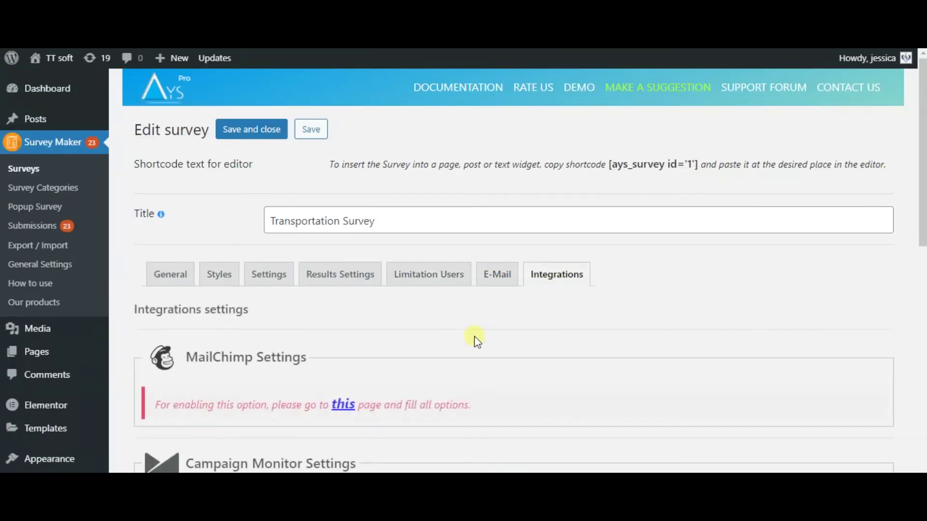
scroll(475, 338, "down", 4)
scroll(463, 346, "down", 4)
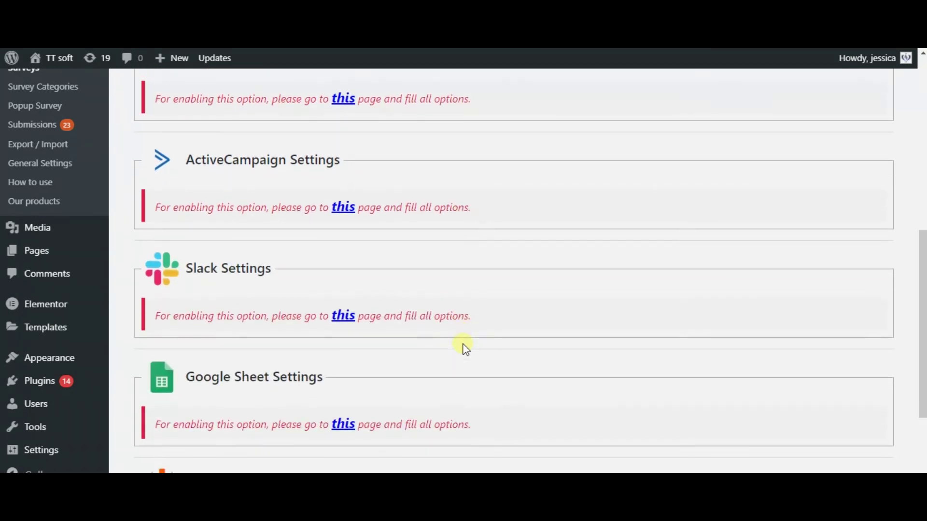
scroll(465, 346, "down", 3)
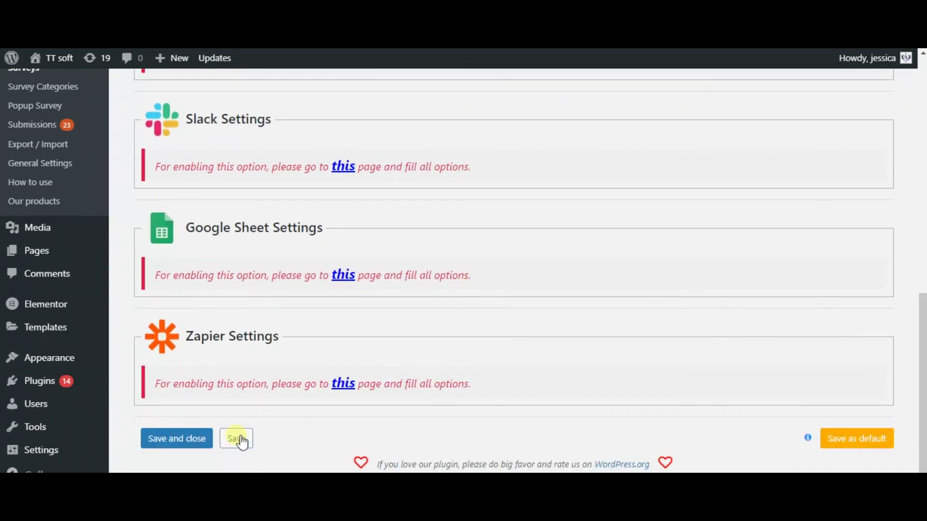